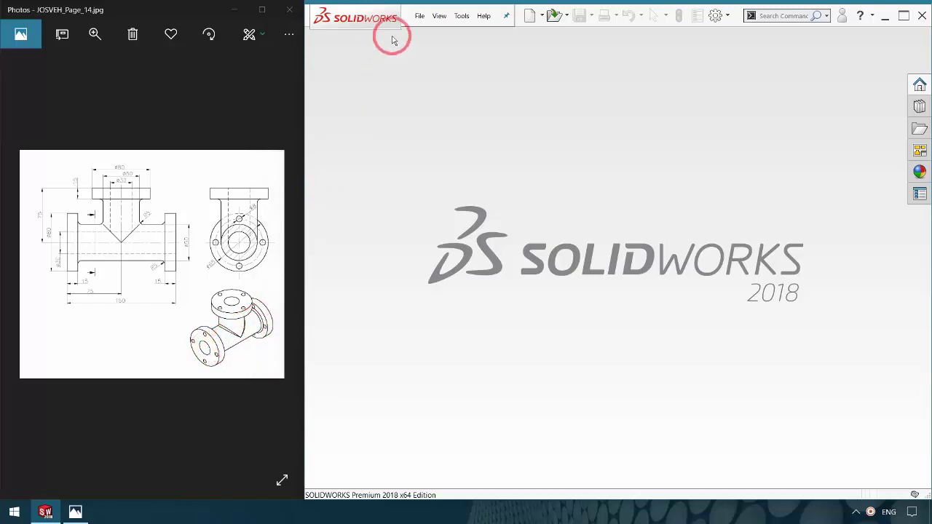
- Create a new part and start a sketch on the Front Plane
click(419, 16)
click(388, 33)
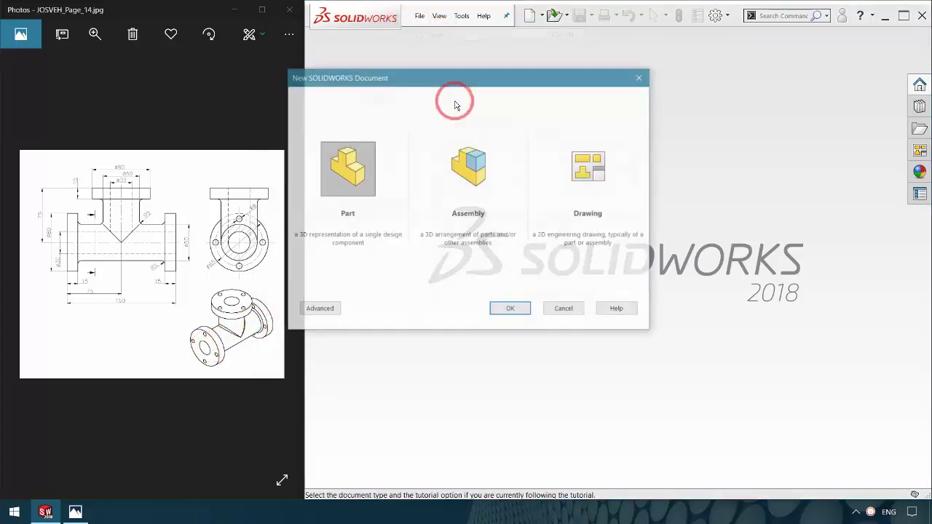
double_click(339, 172)
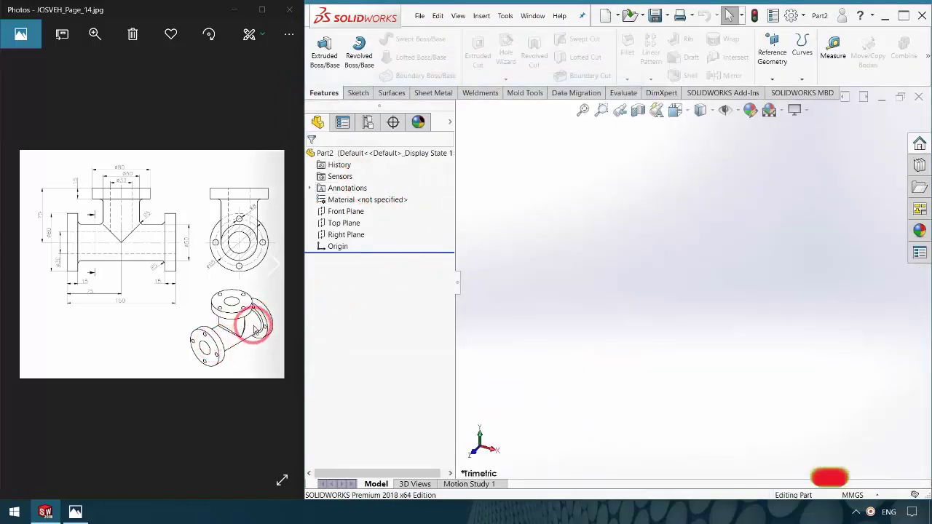
click(349, 213)
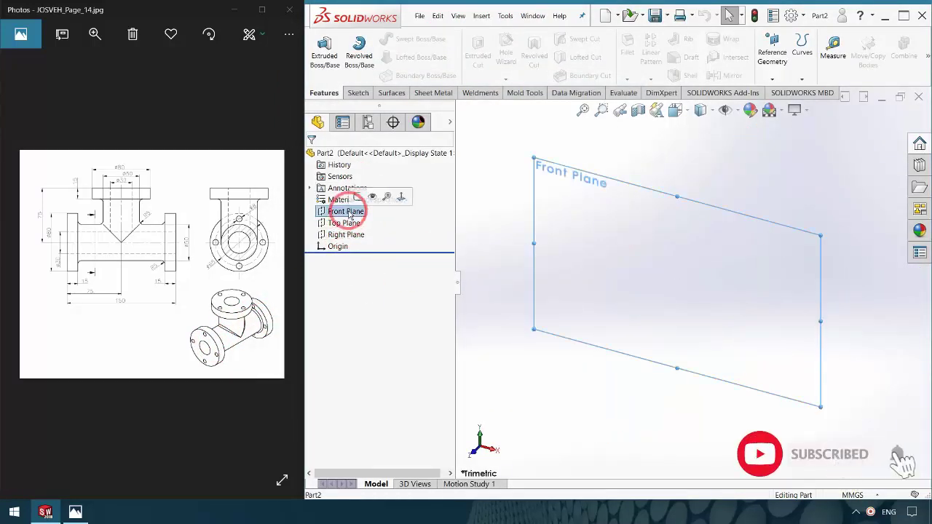
click(357, 194)
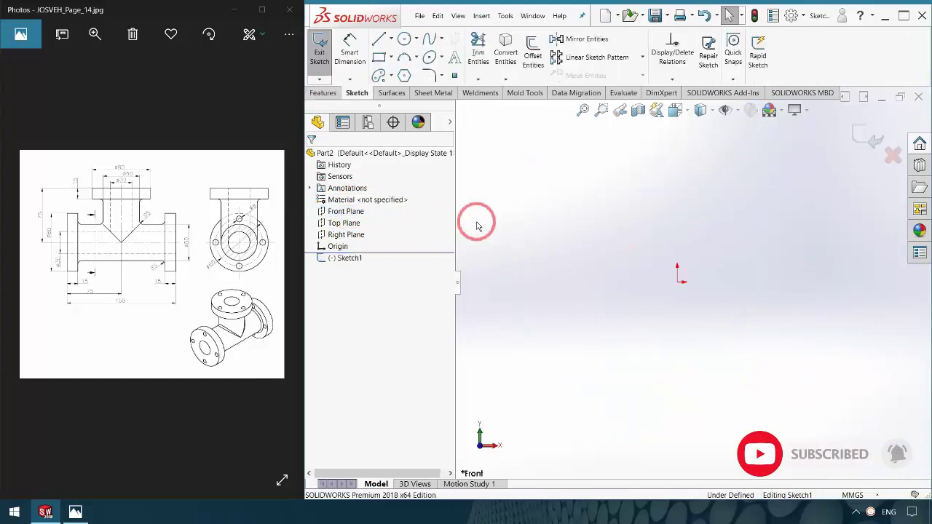
- Draw a horizontal centerline running right from the origin
click(380, 42)
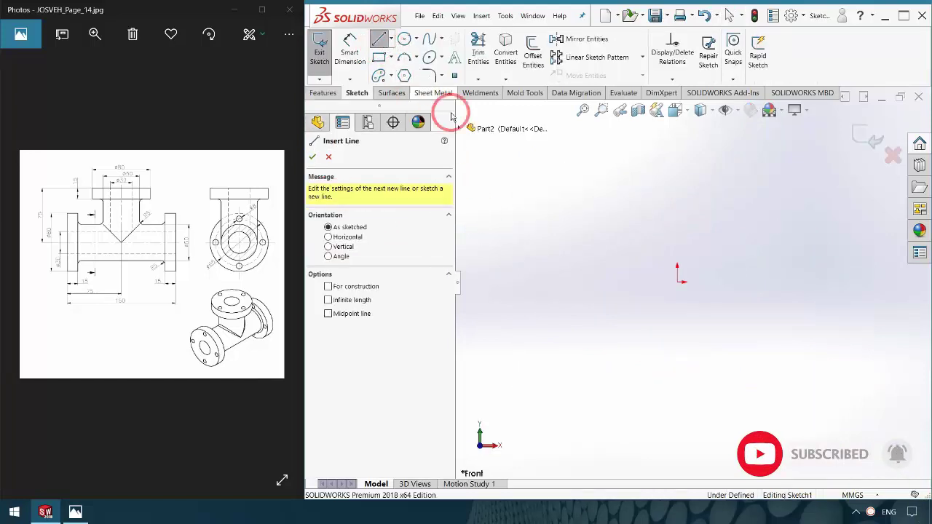
click(390, 39)
click(401, 65)
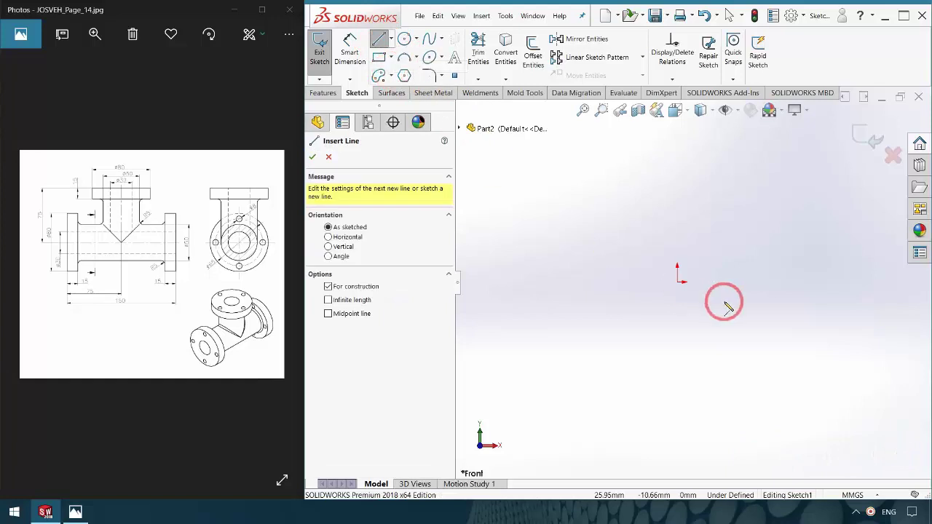
click(677, 282)
click(867, 282)
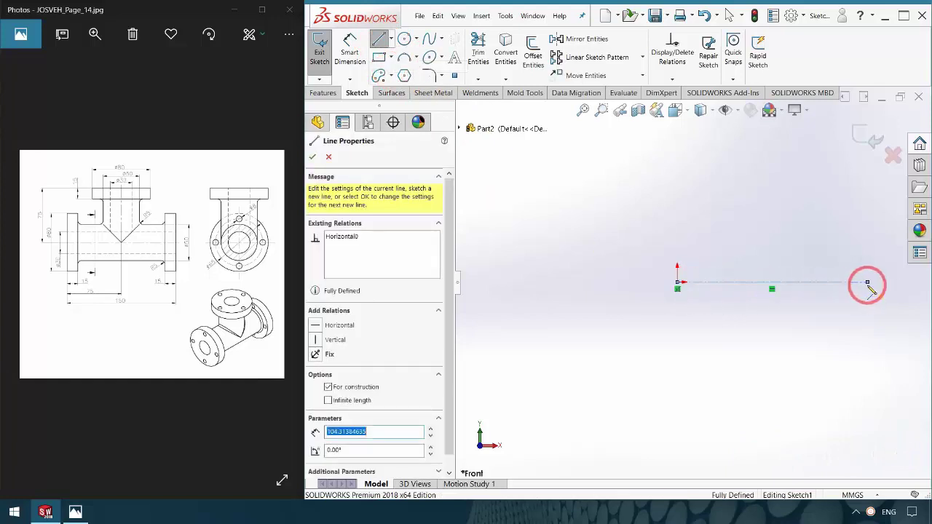
key(Escape)
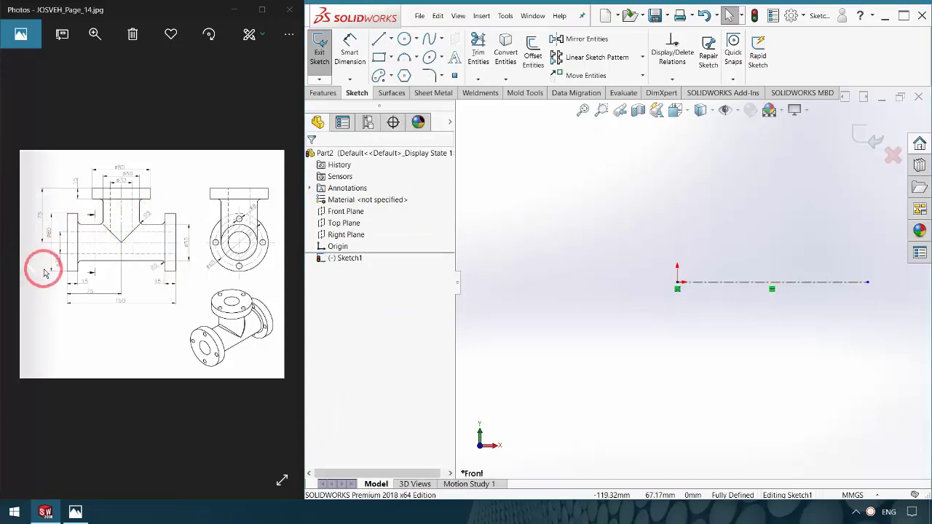
- Draw the closed stepped pipe-and-flange outline above the centerline
click(379, 38)
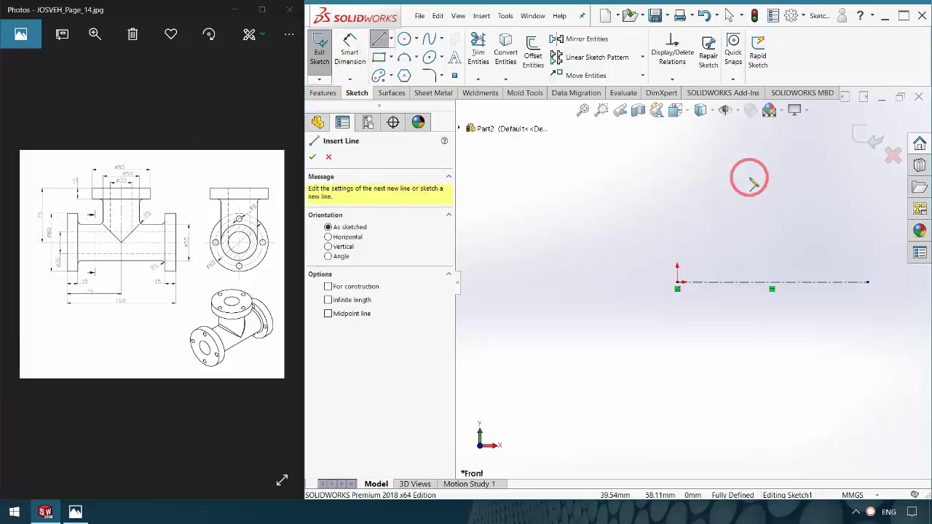
click(651, 235)
click(791, 236)
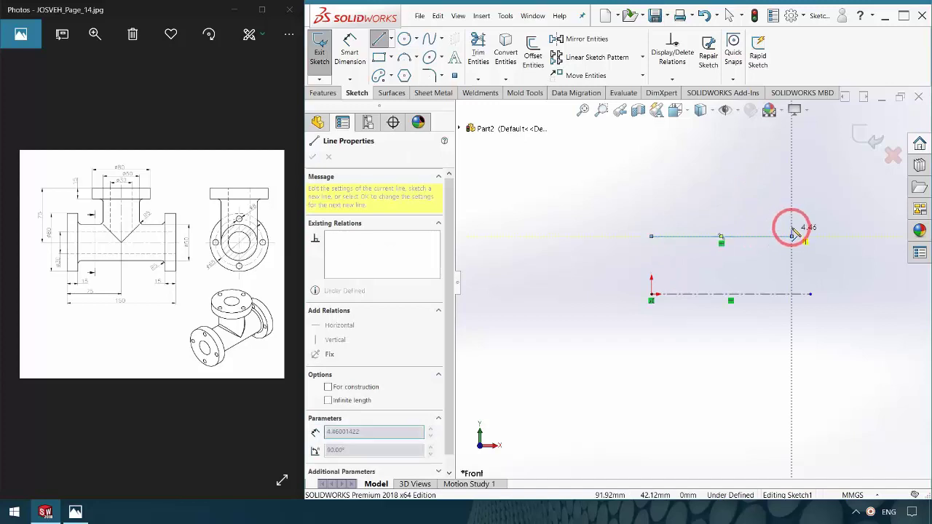
click(791, 209)
click(818, 210)
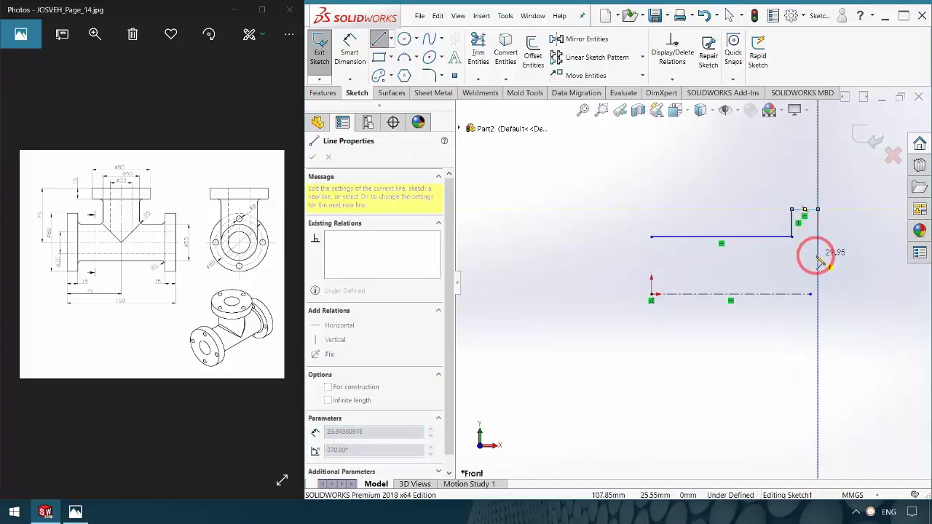
click(818, 258)
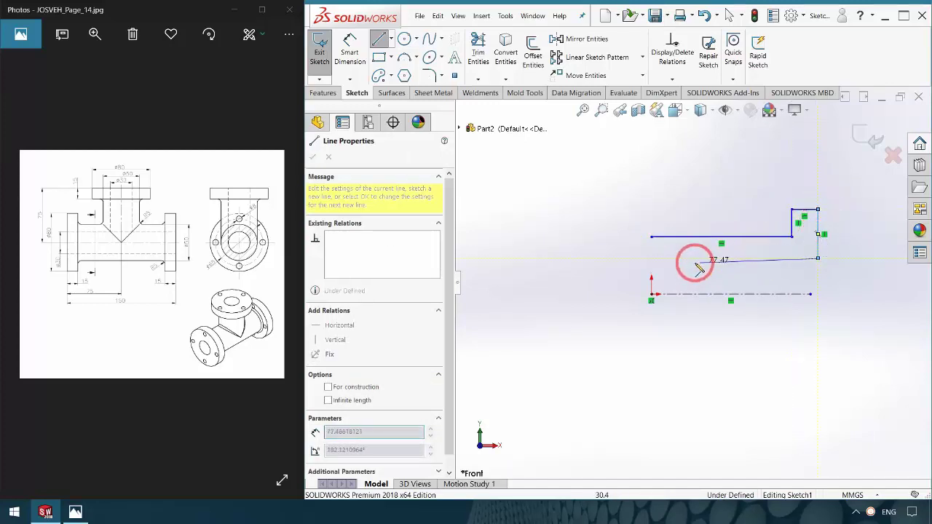
click(651, 258)
key(Escape)
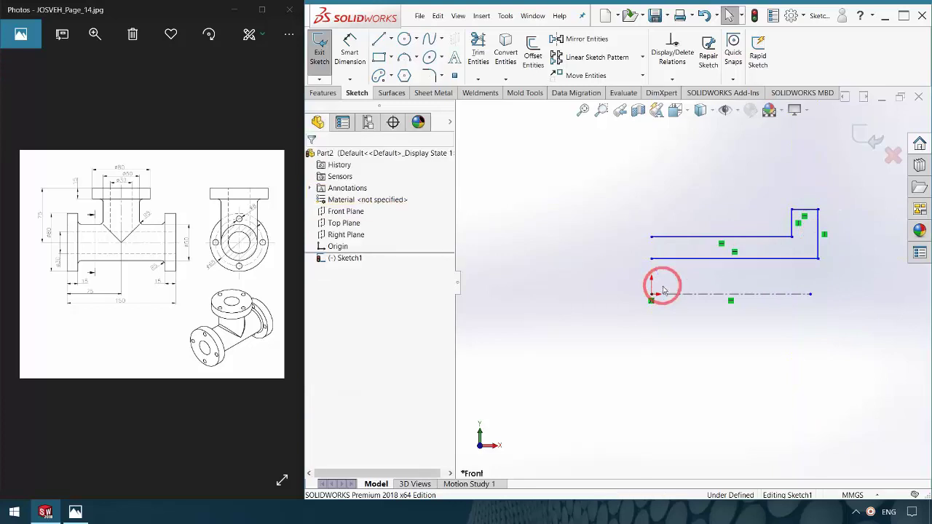
- Add a Vertical relation aligning the origin with the outline's two left endpoints
click(652, 293)
ctrl+click(651, 257)
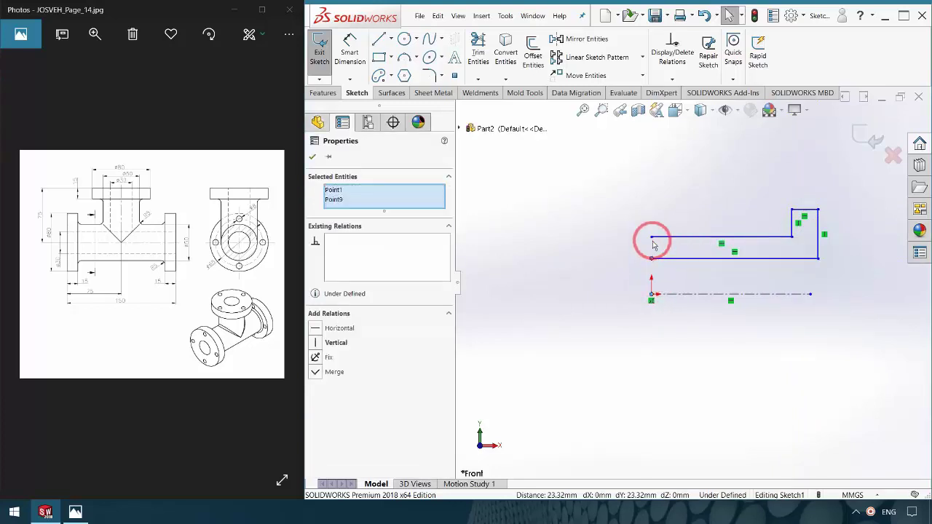
ctrl+click(652, 237)
click(324, 352)
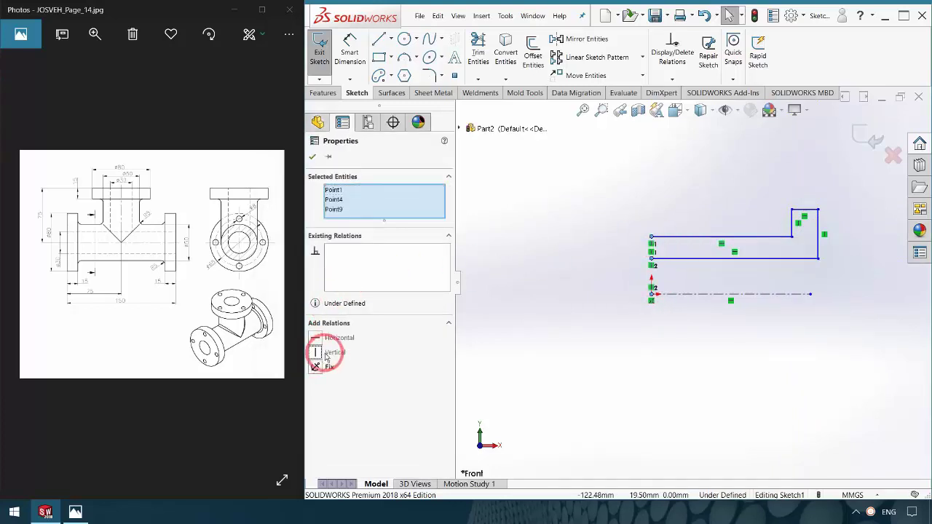
click(530, 346)
click(349, 51)
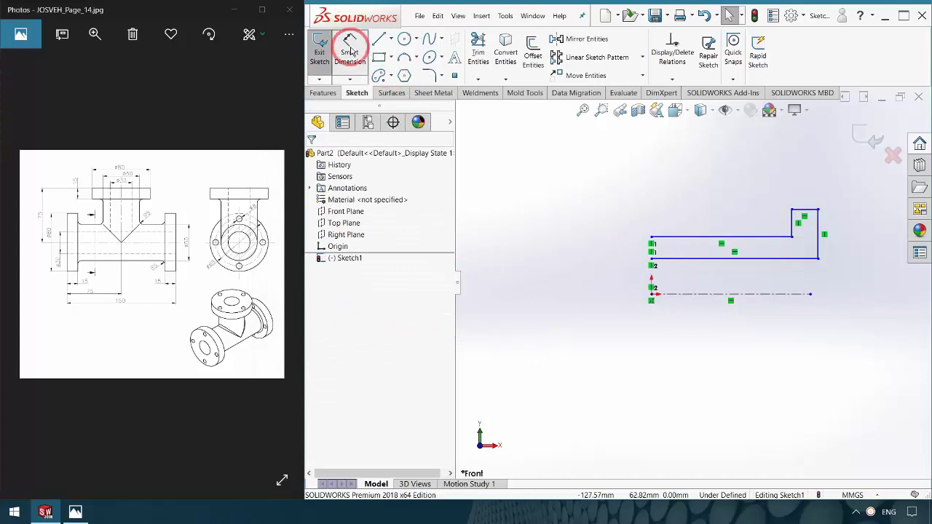
- Dimension the profile's bottom and top edges 15 mm and 25 mm from the centerline
click(757, 259)
click(759, 293)
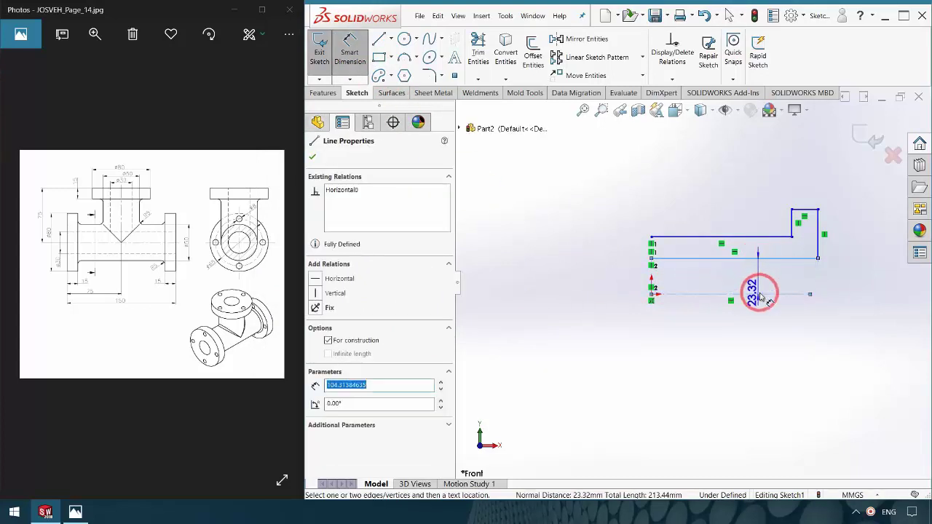
click(778, 289)
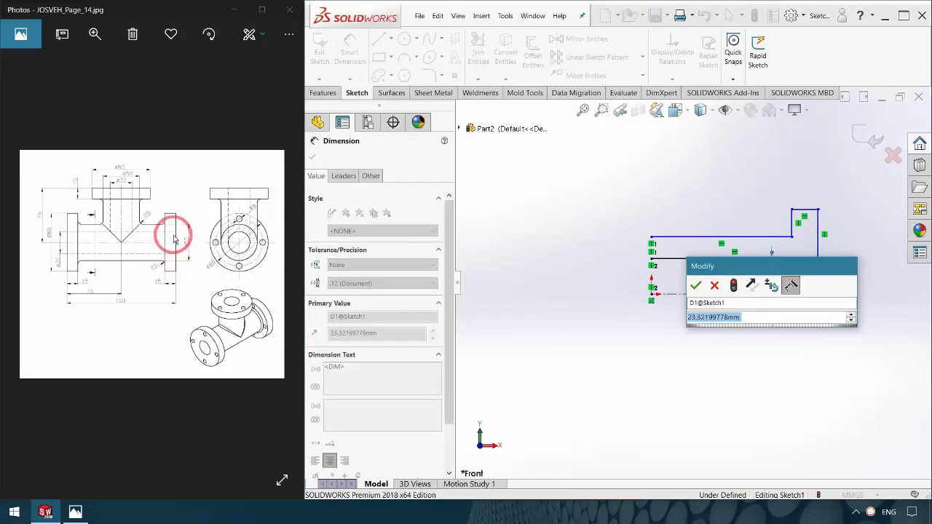
click(714, 341)
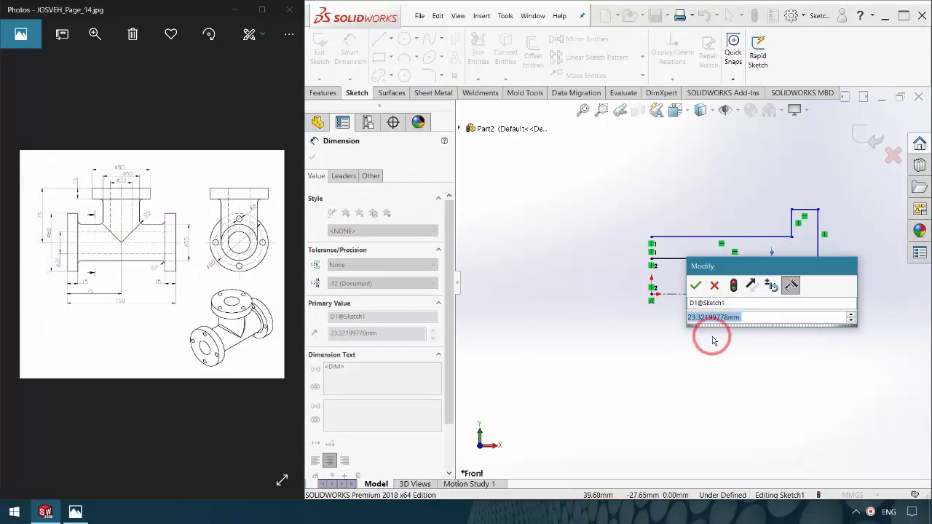
text(15)
key(Return)
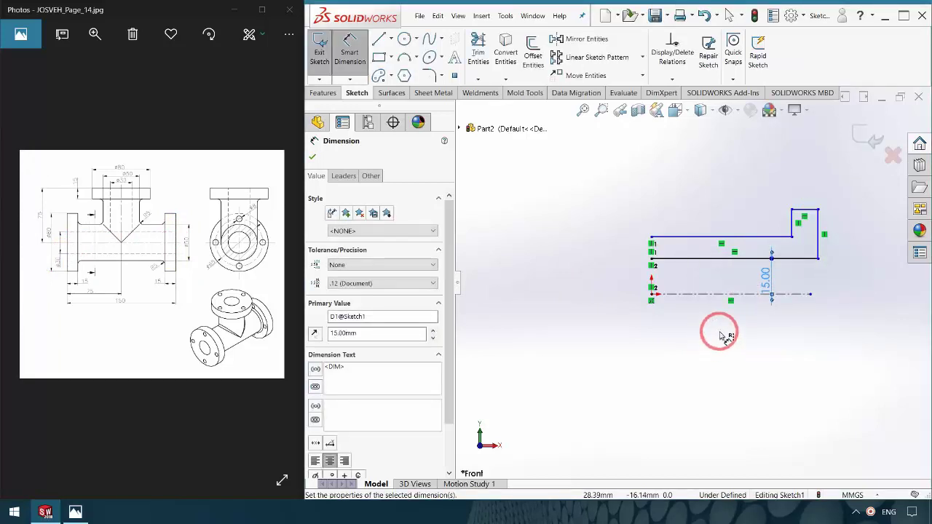
click(744, 242)
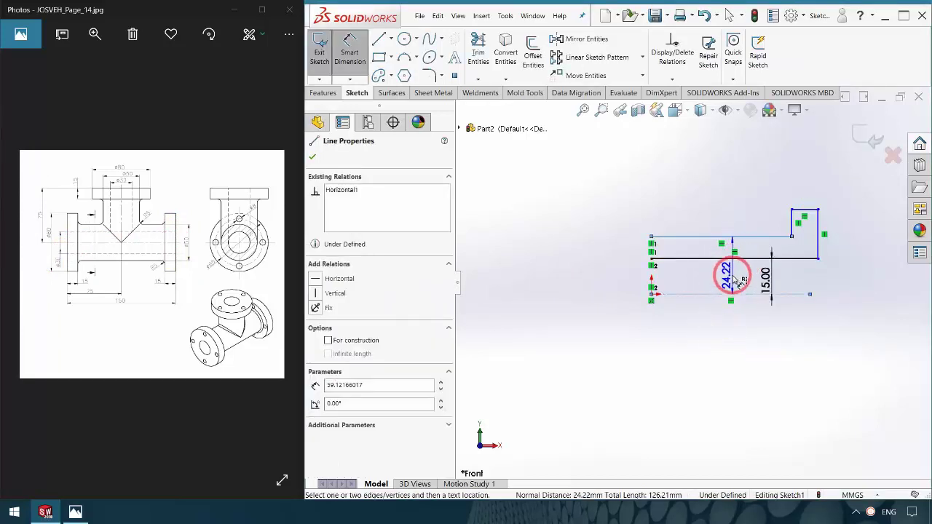
click(737, 280)
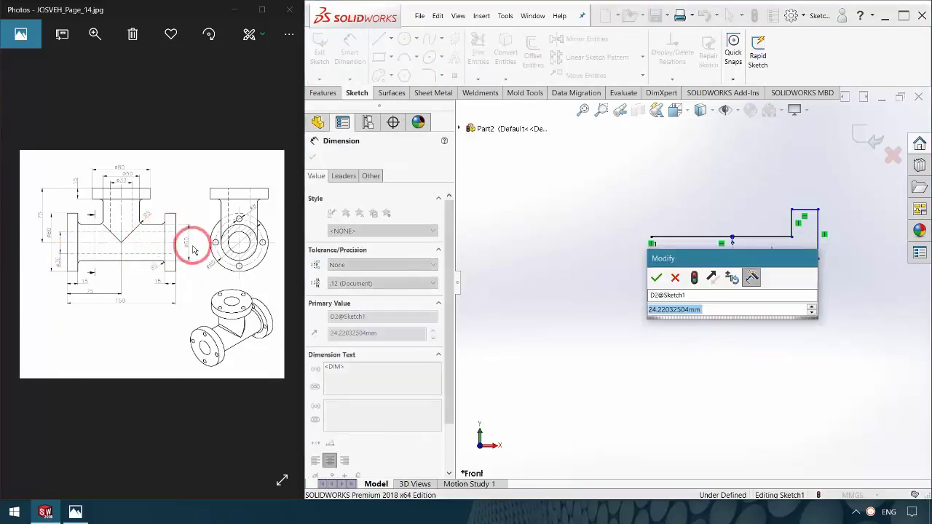
text(25)
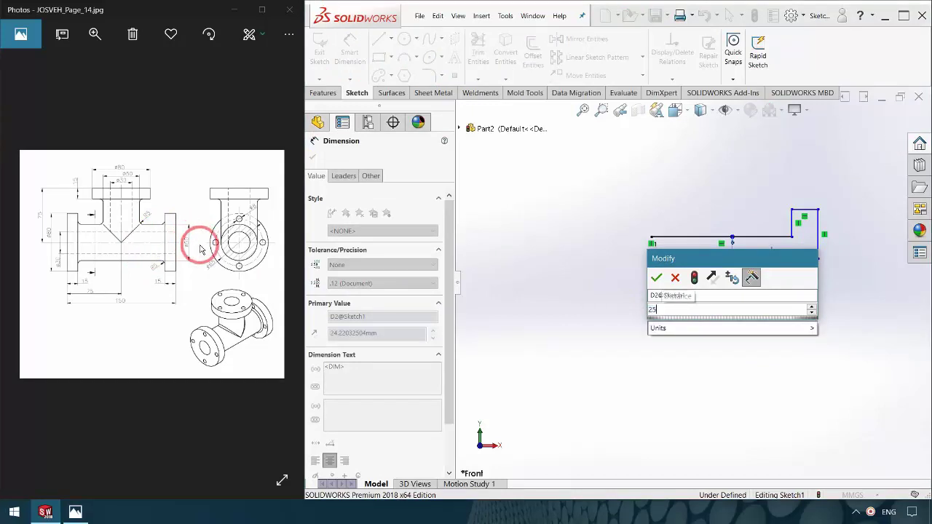
key(Return)
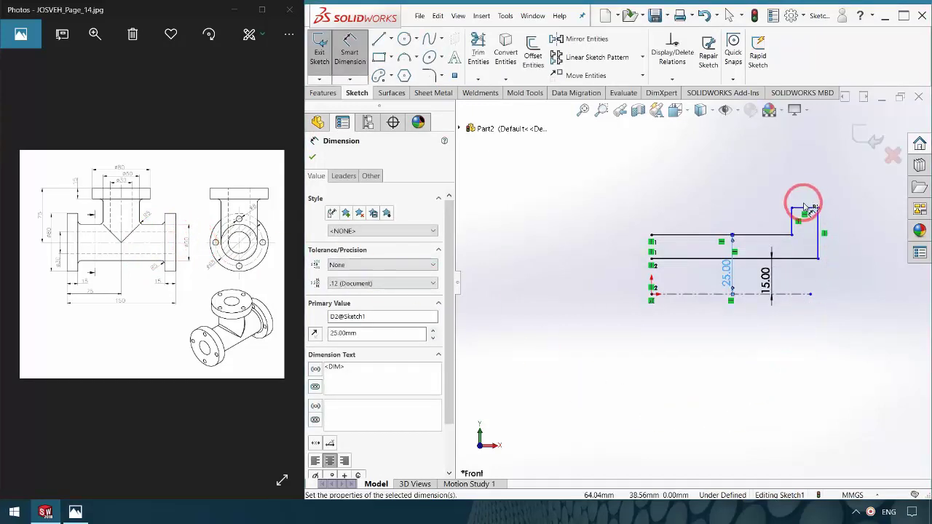
- Dimension the flange height as 40 mm and the flange thickness as 15 mm
click(804, 209)
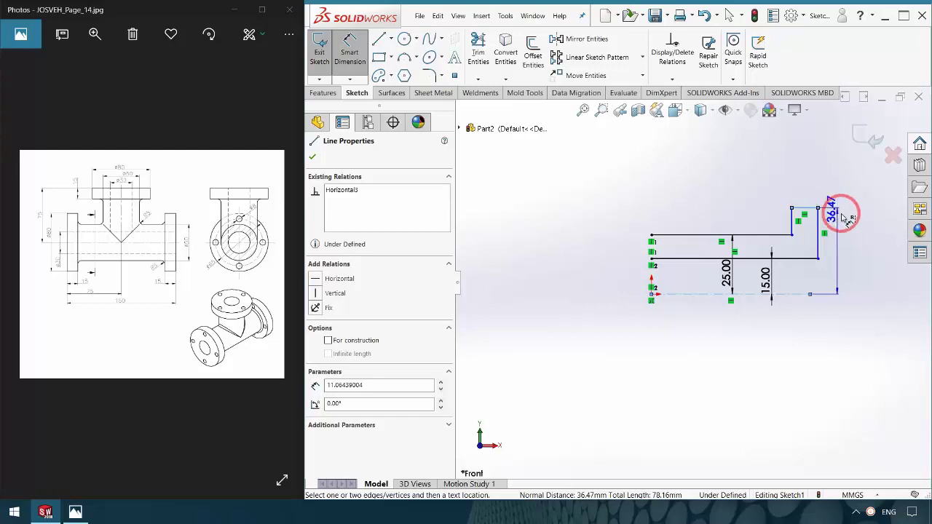
click(846, 237)
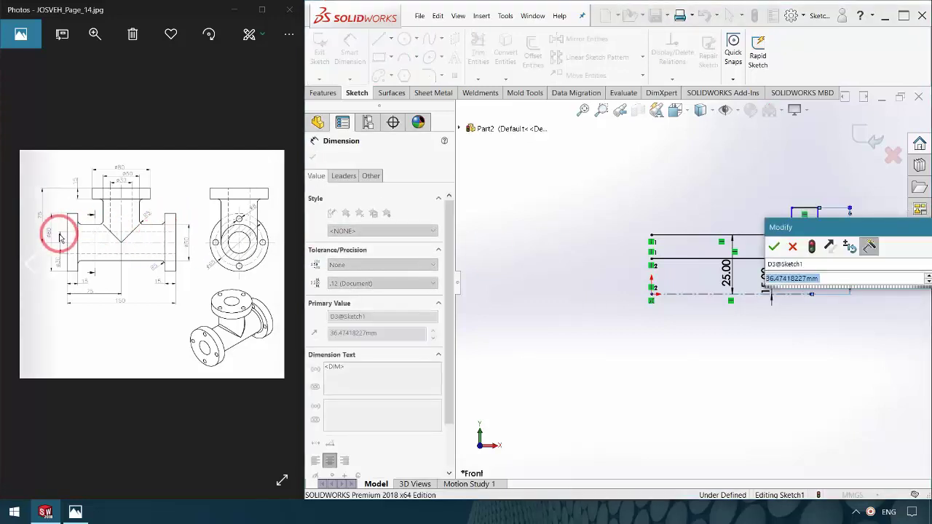
text(40)
key(Return)
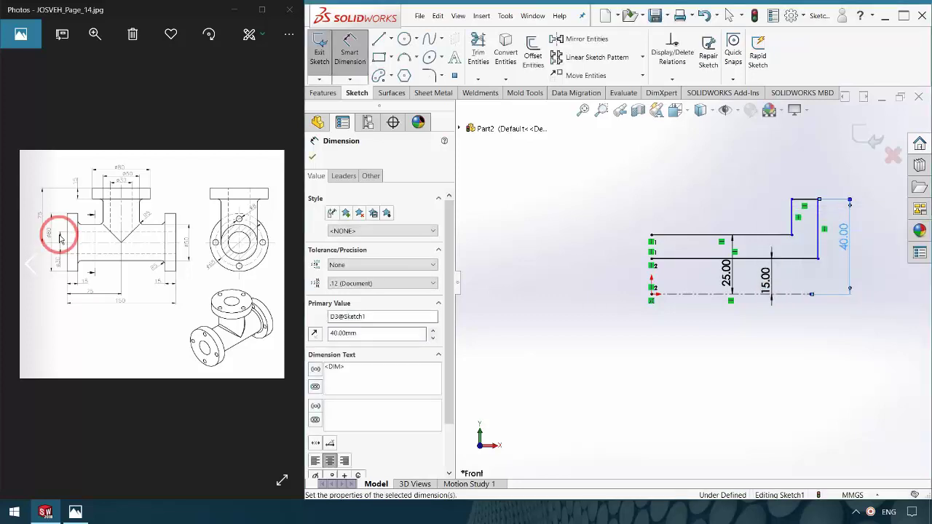
click(735, 408)
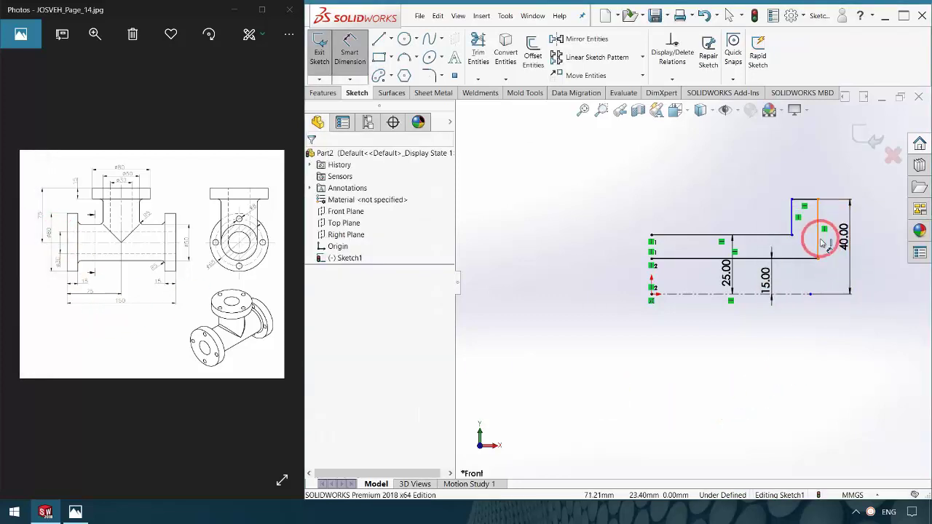
click(796, 225)
click(803, 173)
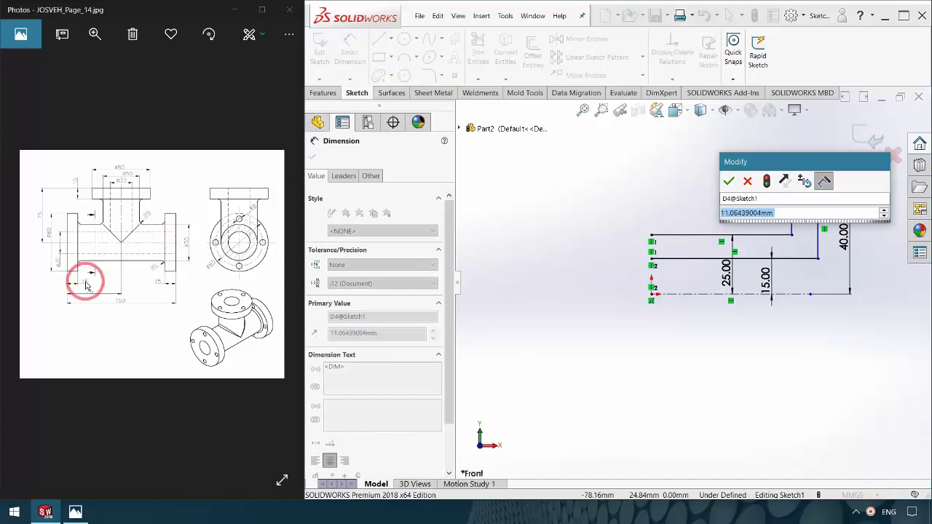
text(15)
key(Return)
- Dimension the outer flange edge to the origin as 150/2 (75 mm), fully defining the sketch
click(715, 359)
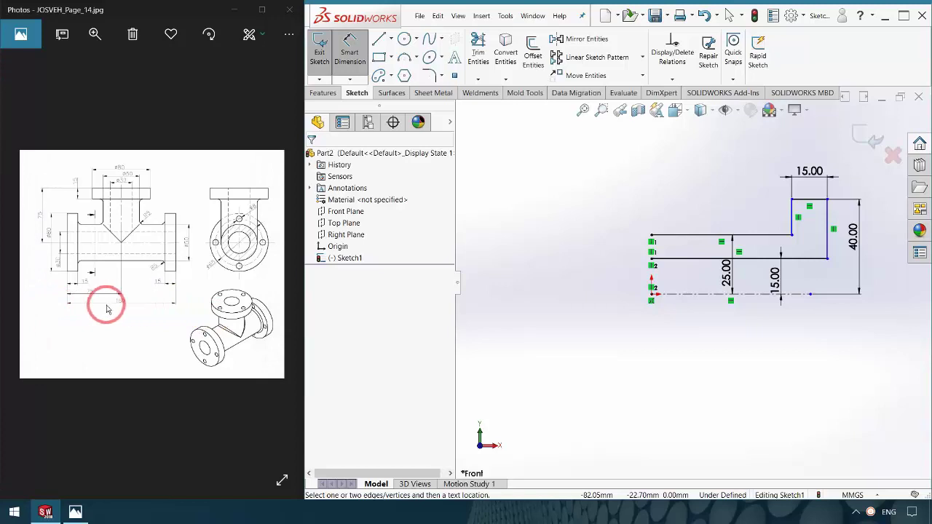
click(827, 255)
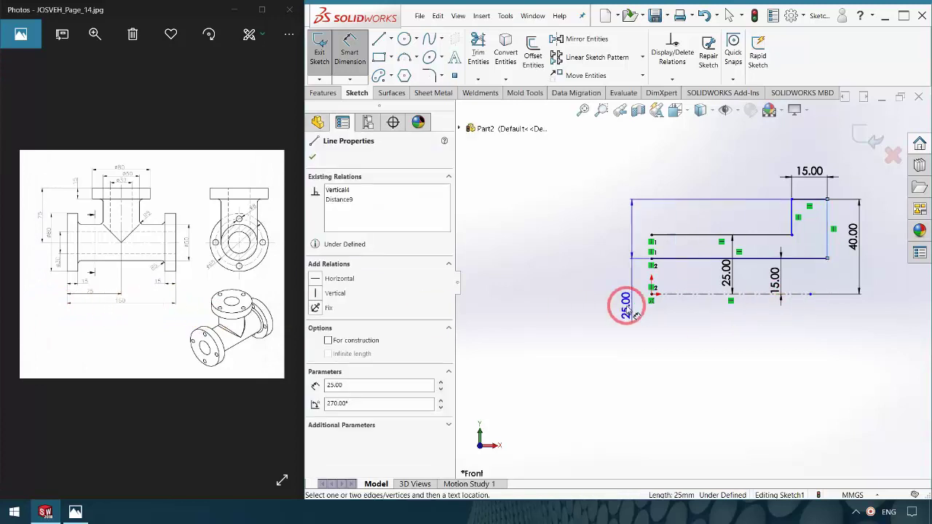
click(653, 295)
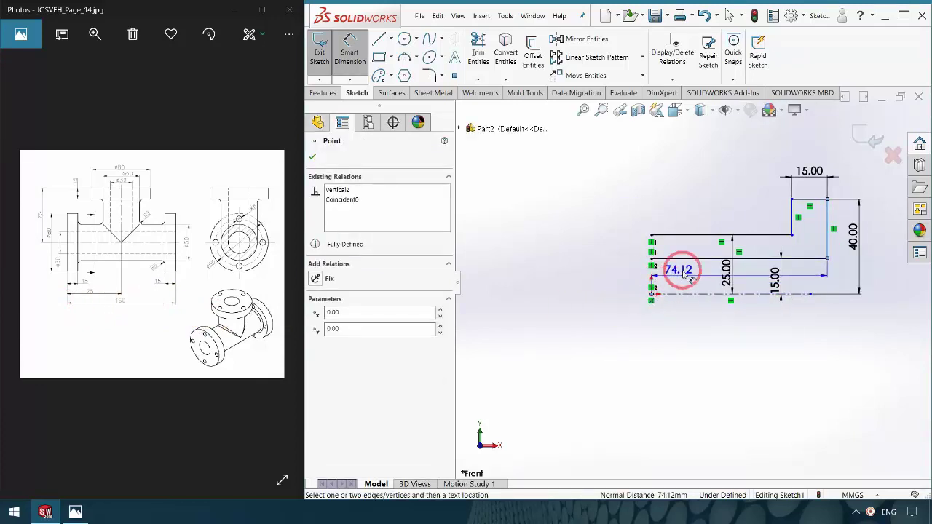
click(748, 155)
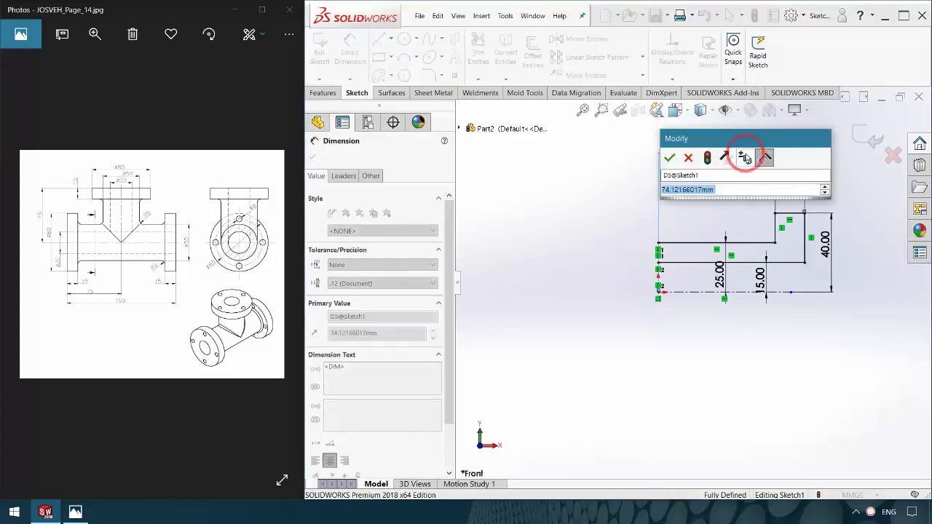
text(150)
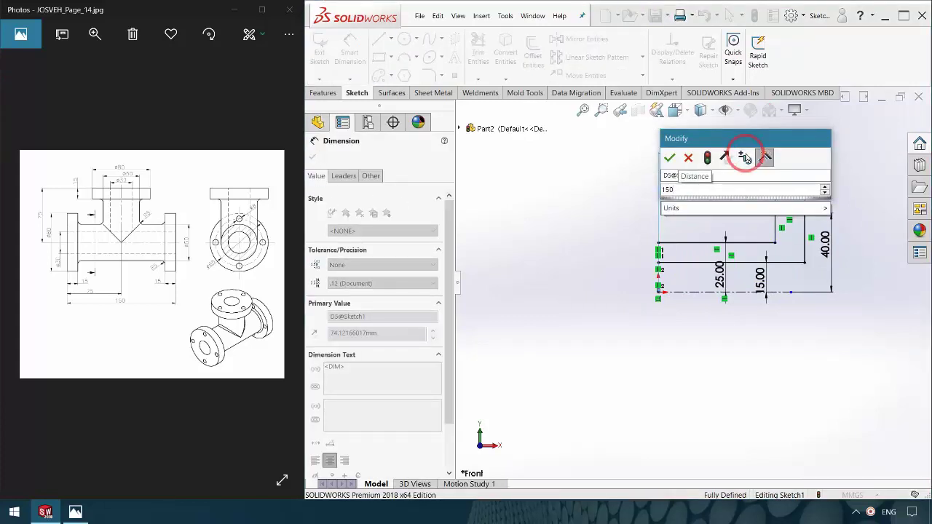
text(/2)
key(Return)
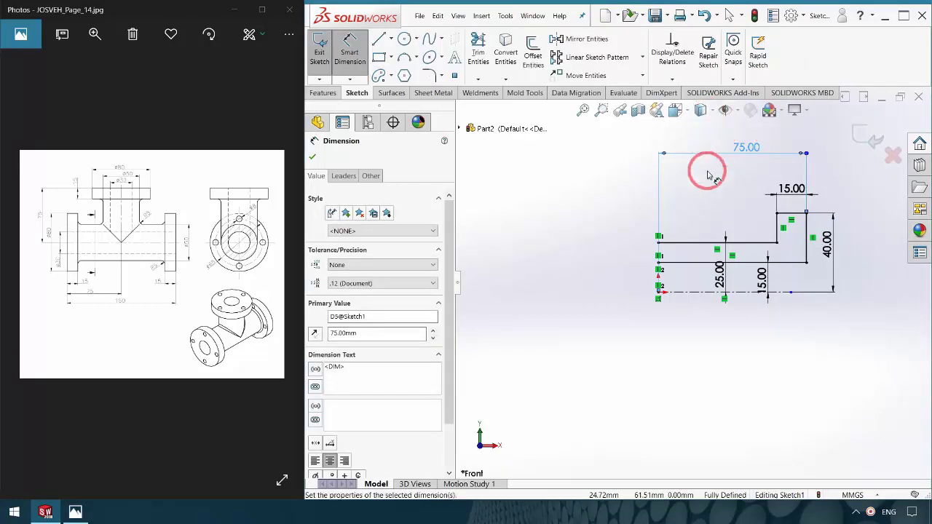
click(392, 42)
- Draw a vertical centerline upward from the origin
click(397, 70)
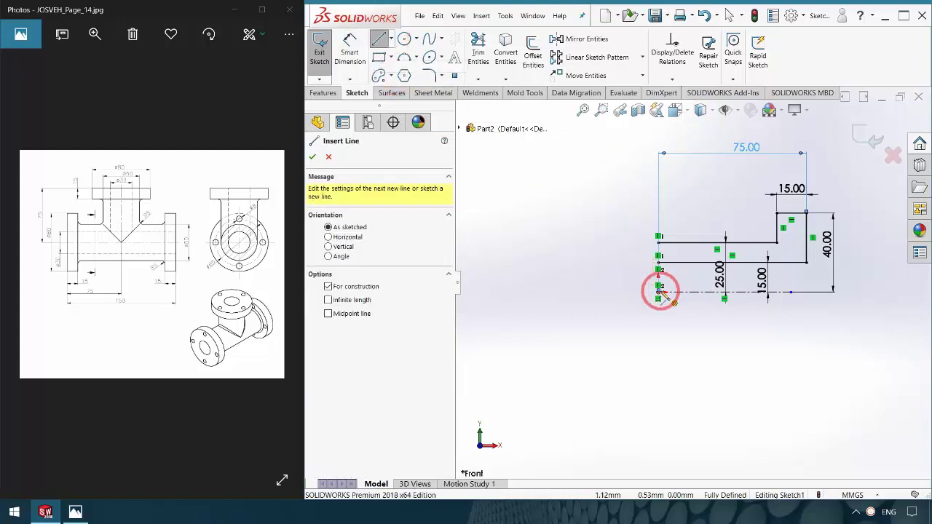
click(660, 292)
click(658, 172)
key(Escape)
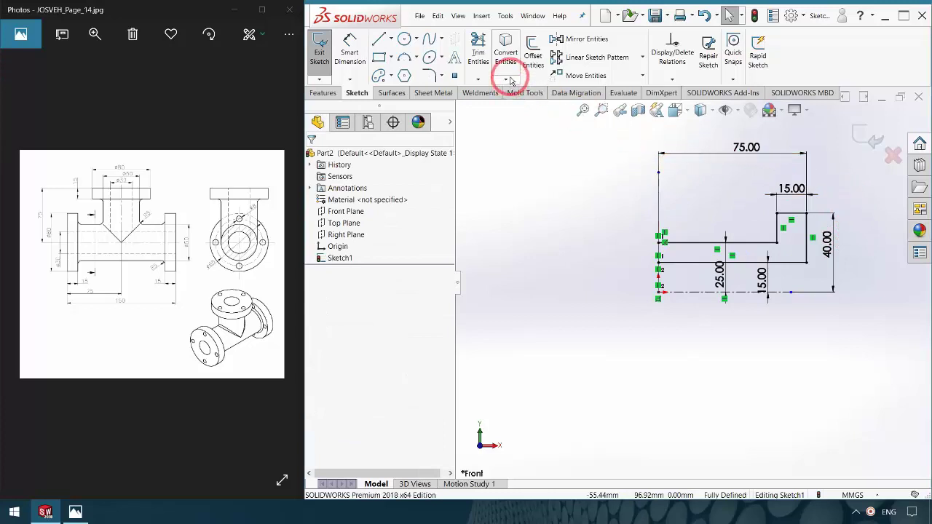
- Mirror the stepped profile lines about the vertical centerline to the left side
mouse_move(848, 179)
mouse_down()
mouse_move(701, 321)
mouse_move(686, 322)
mouse_up()
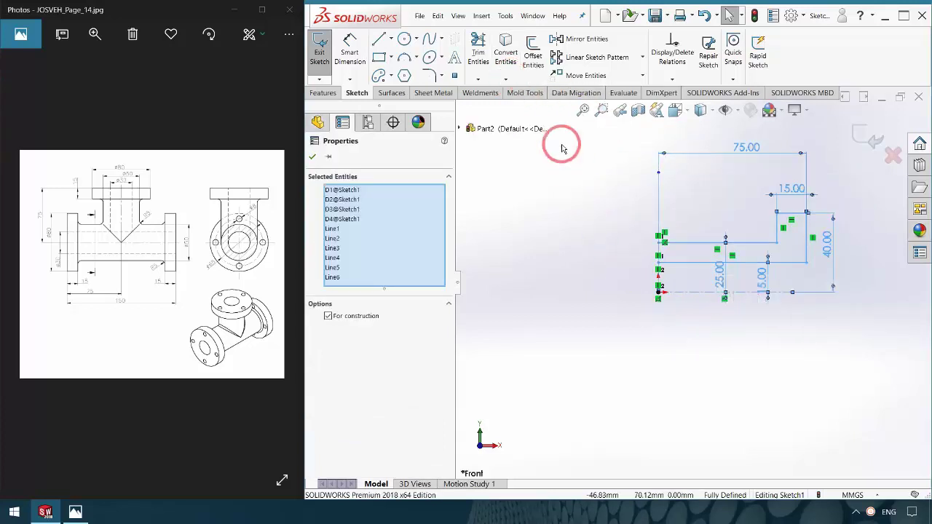
click(579, 39)
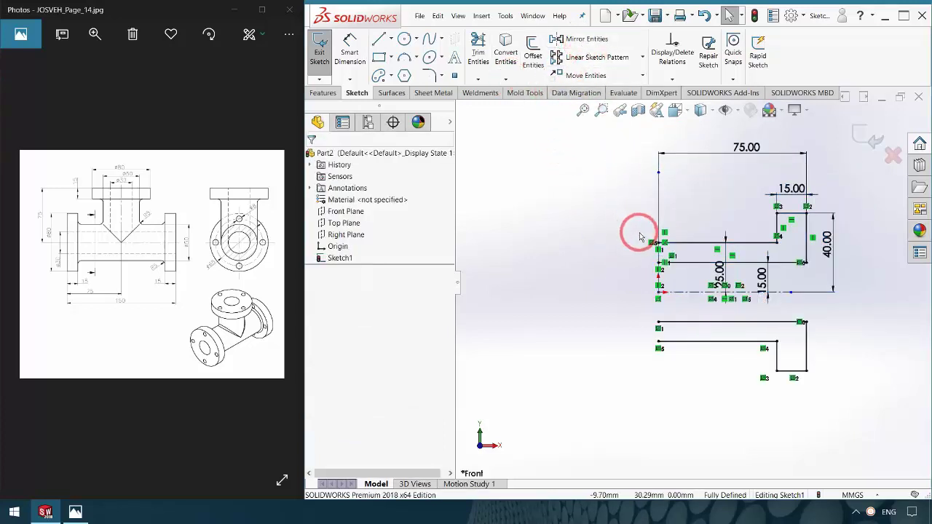
key(ctrl+z)
click(847, 357)
drag(852, 183, 680, 271)
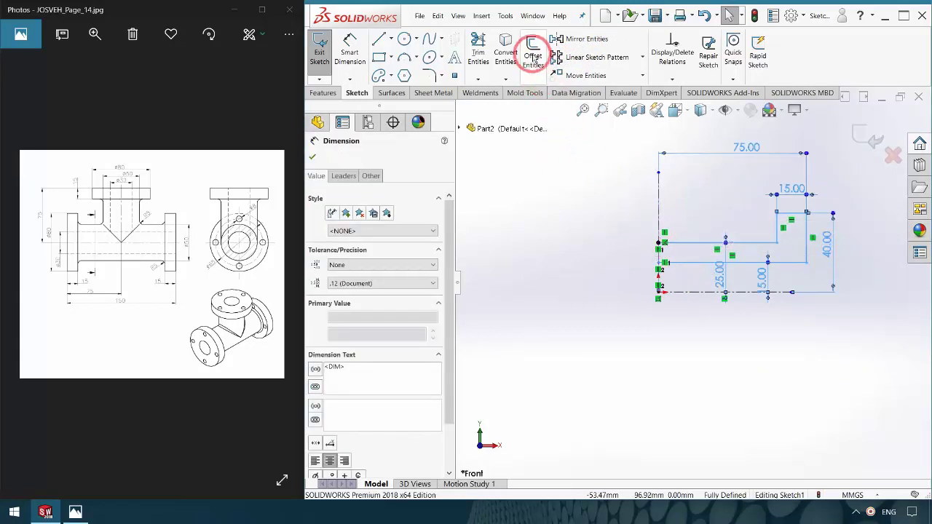
click(571, 38)
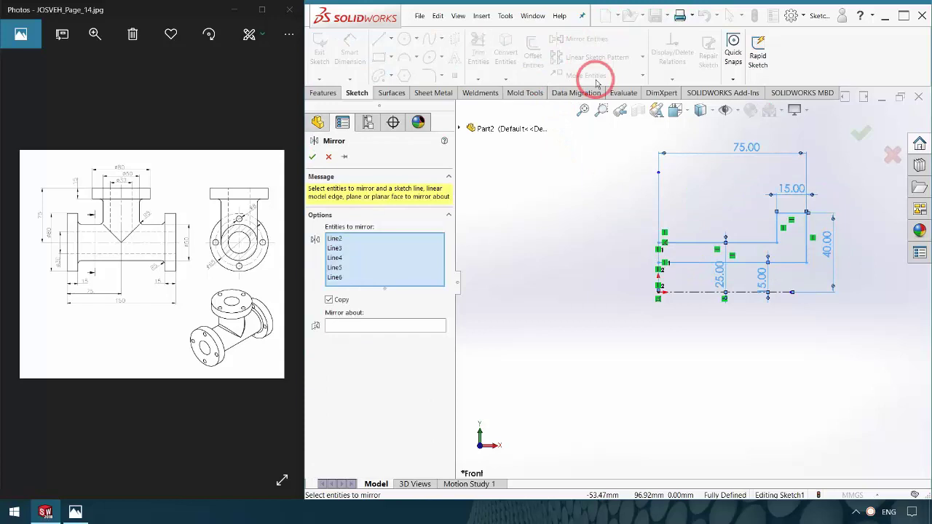
click(378, 326)
click(659, 219)
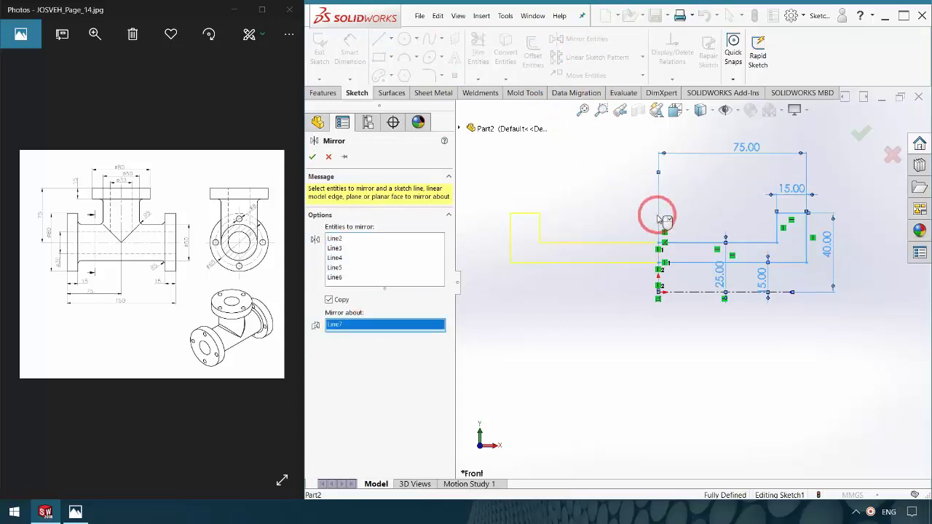
click(312, 156)
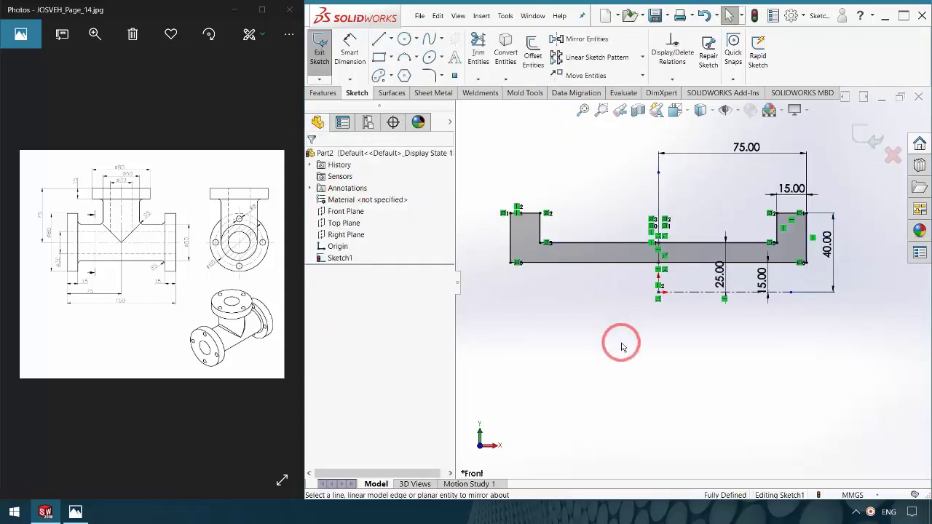
- Revolve the sketch 360° about the horizontal centerline into the hollow flanged pipe
click(322, 57)
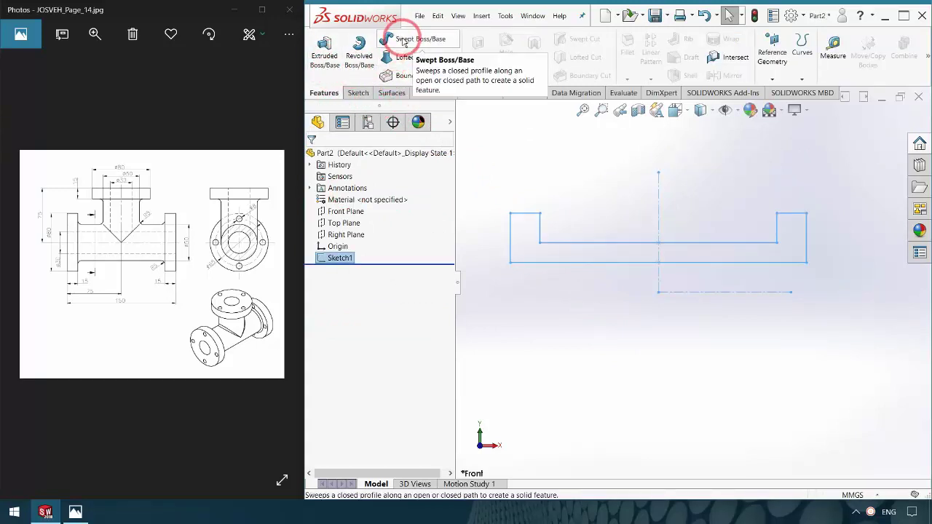
click(359, 50)
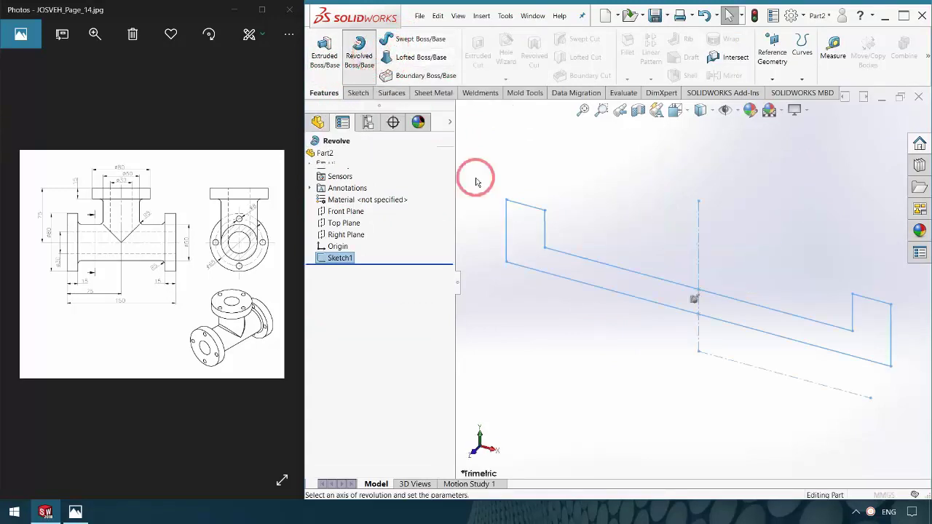
click(757, 371)
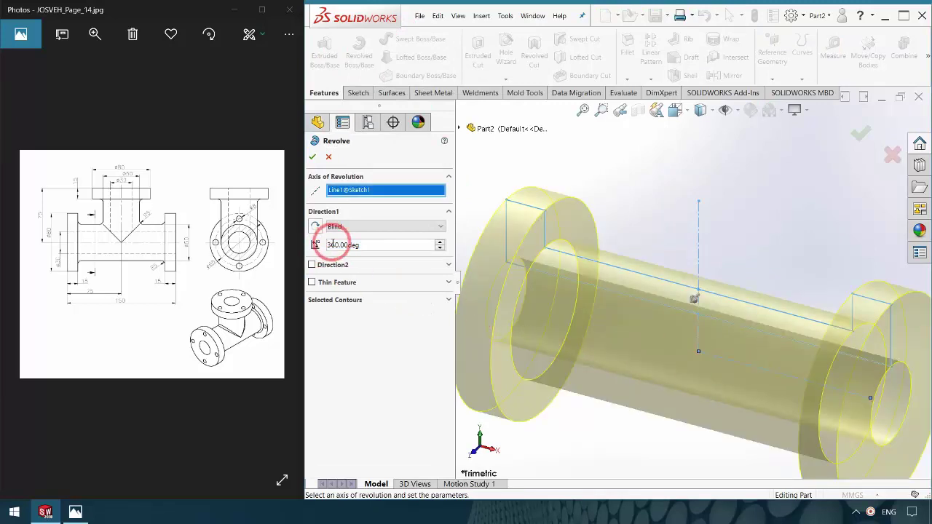
click(320, 157)
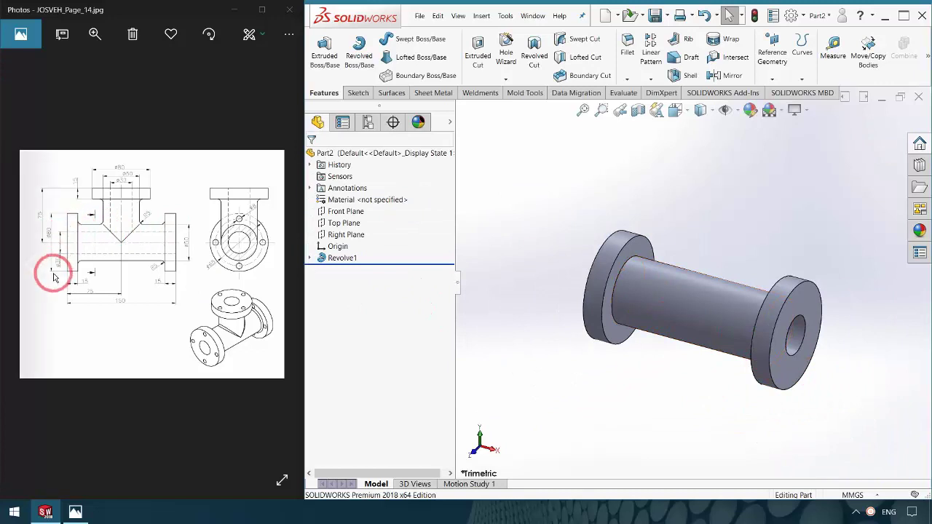
middle_drag(762, 426, 825, 366)
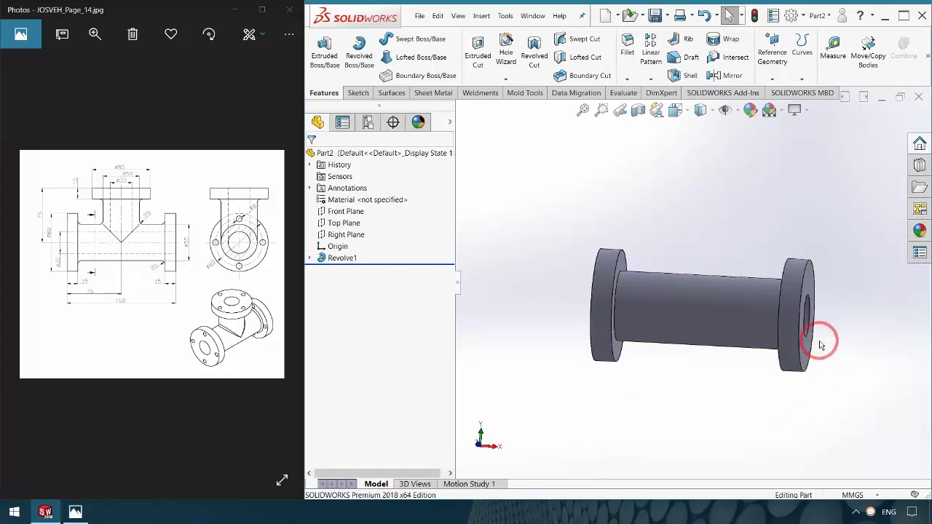
middle_drag(641, 374, 661, 391)
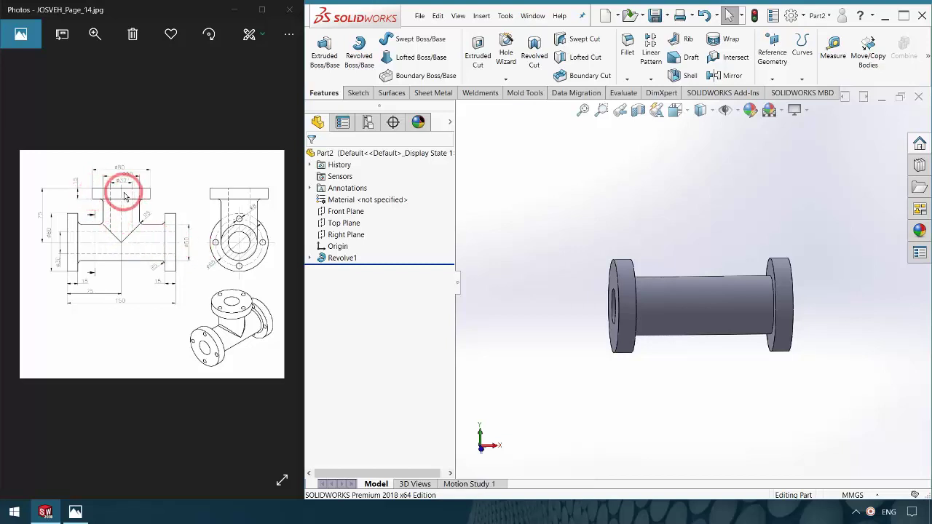
- Create Plane1 offset 75 mm from the Top Plane
click(773, 51)
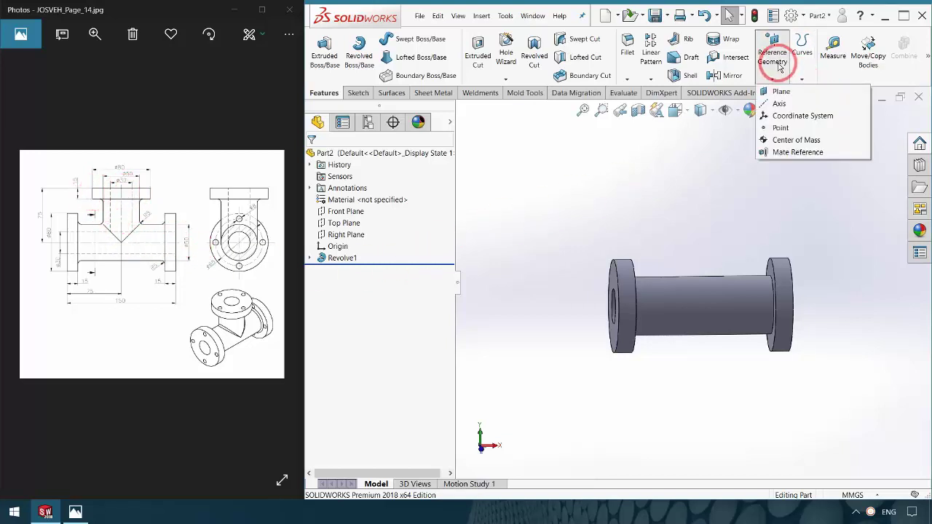
click(782, 93)
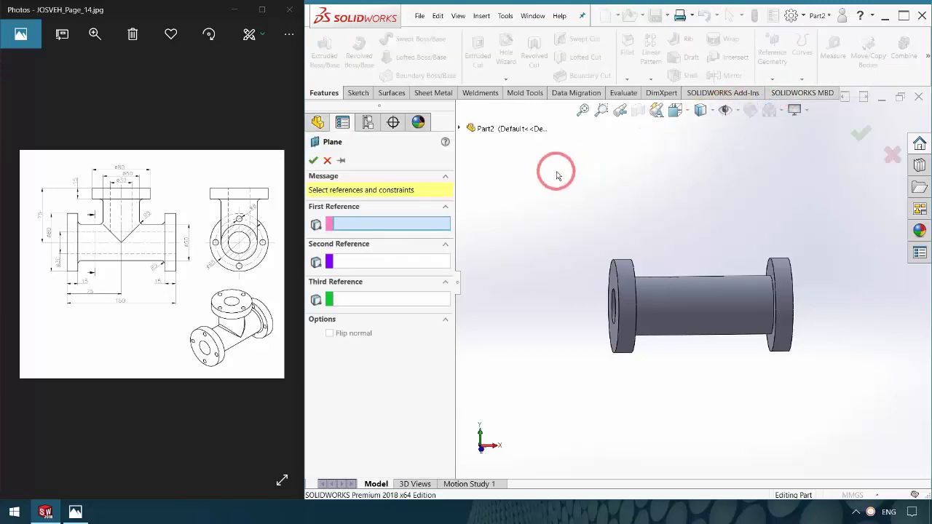
click(460, 129)
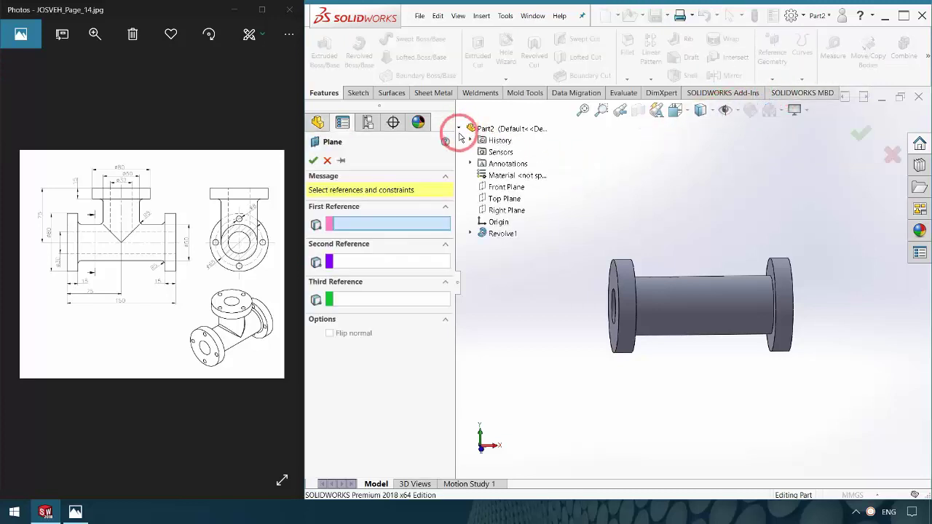
click(500, 204)
text(75)
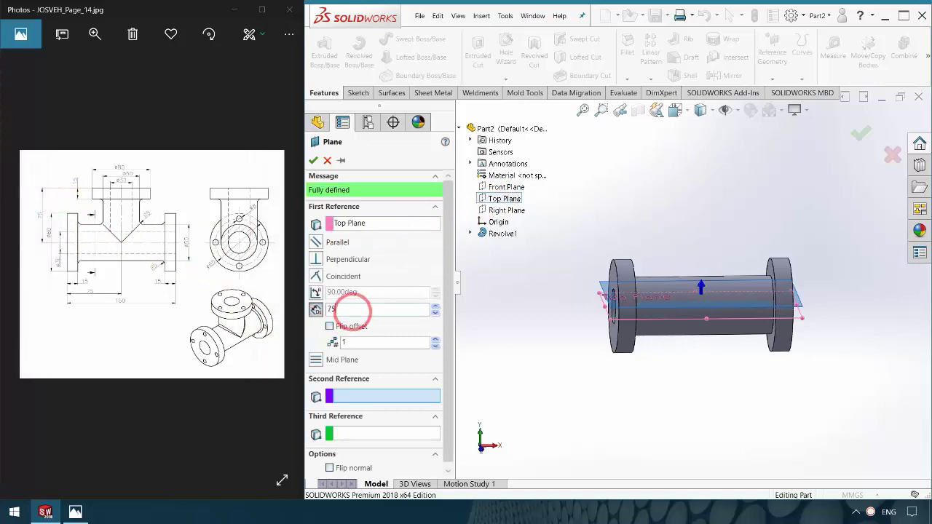
key(Return)
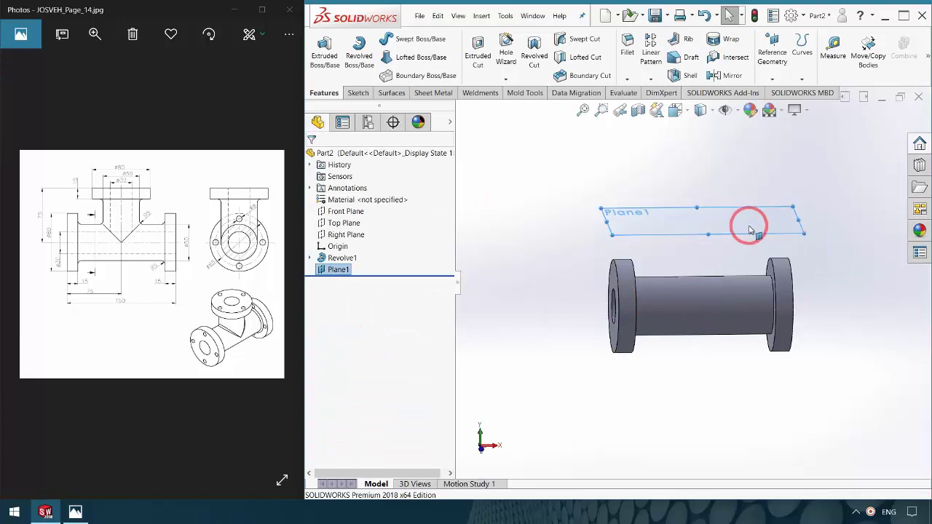
click(780, 192)
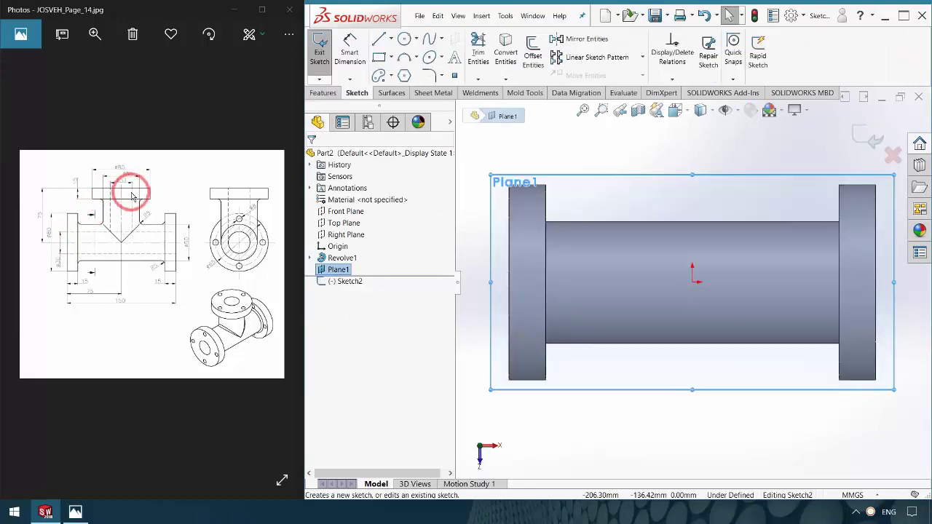
- Sketch an 80 mm diameter circle centred on the origin on Plane1
click(596, 439)
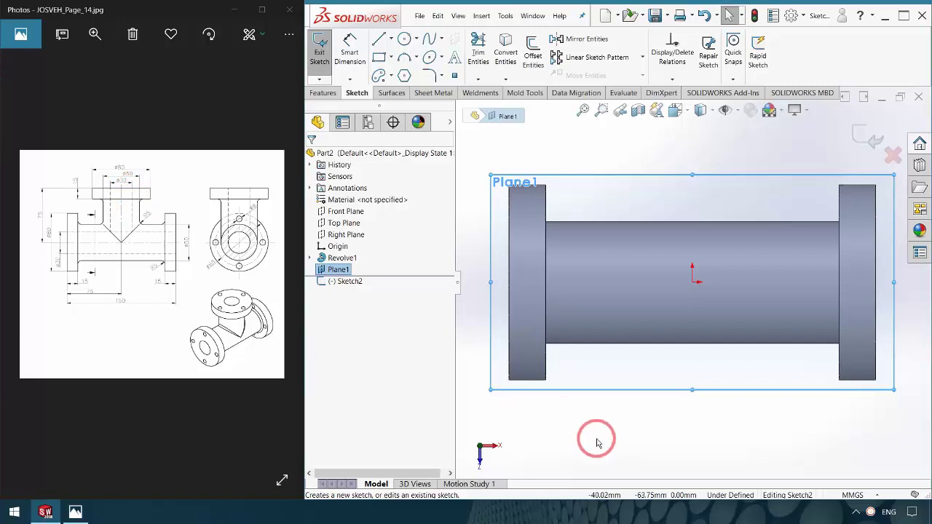
click(403, 39)
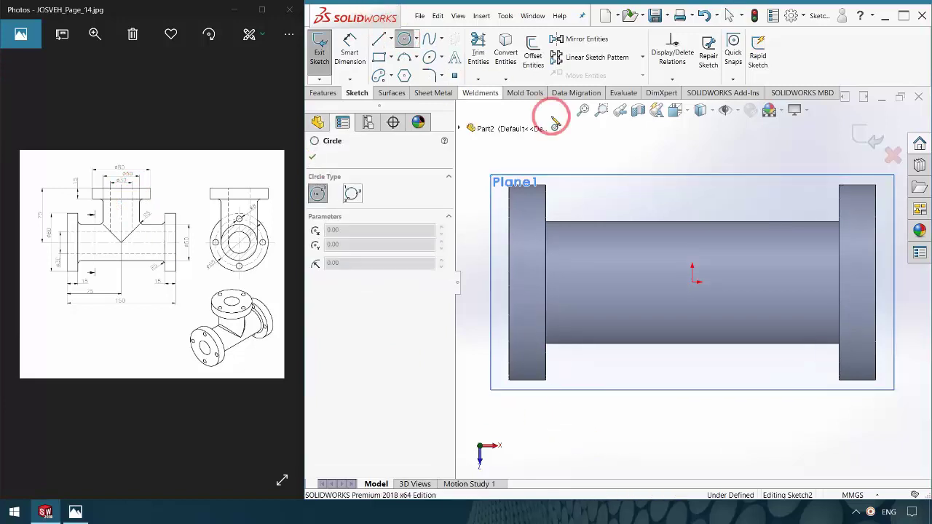
click(693, 284)
click(712, 353)
right_drag(739, 374, 787, 267)
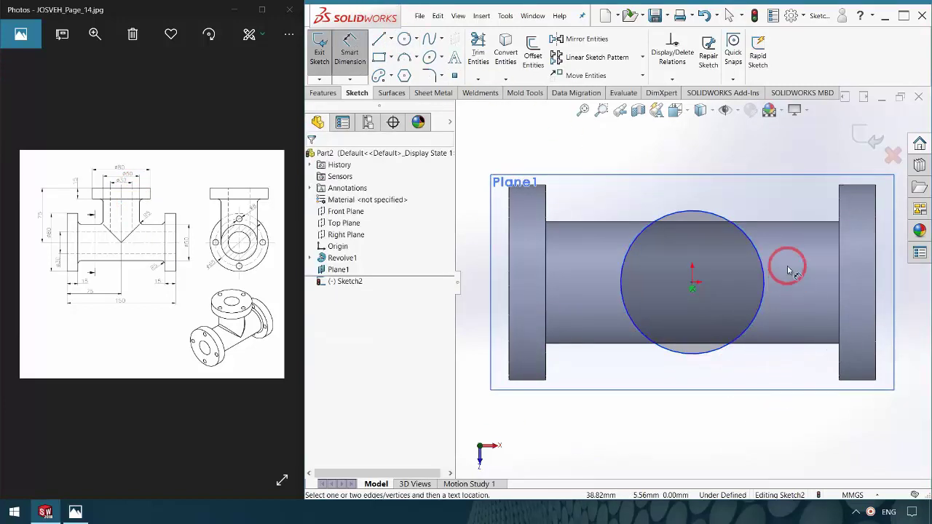
click(738, 228)
click(740, 155)
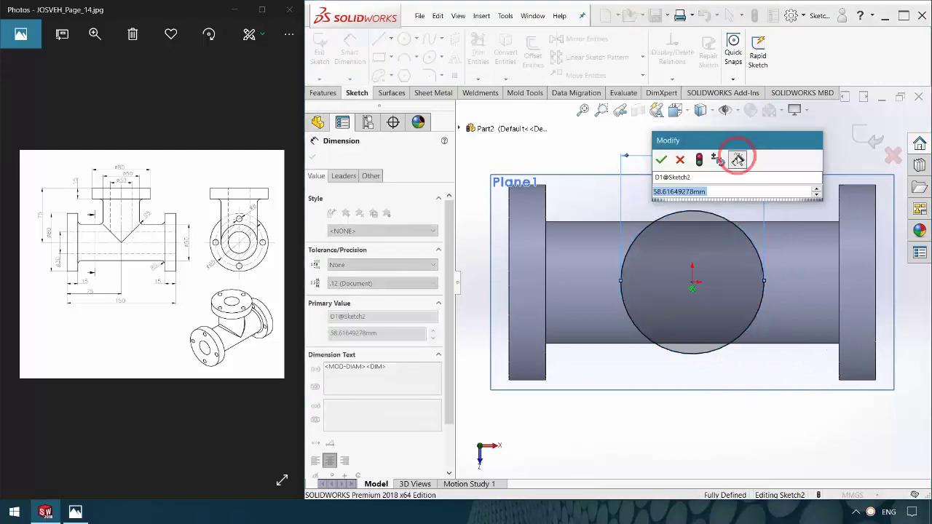
text(80)
key(Return)
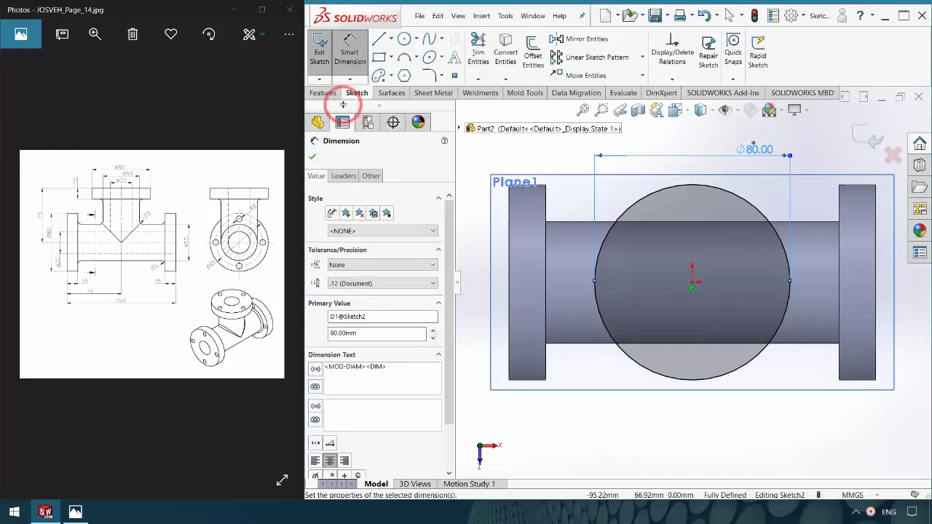
- Extrude the circle 15 mm, reversed downward toward the pipe
click(323, 92)
click(324, 55)
middle_drag(707, 312, 702, 222)
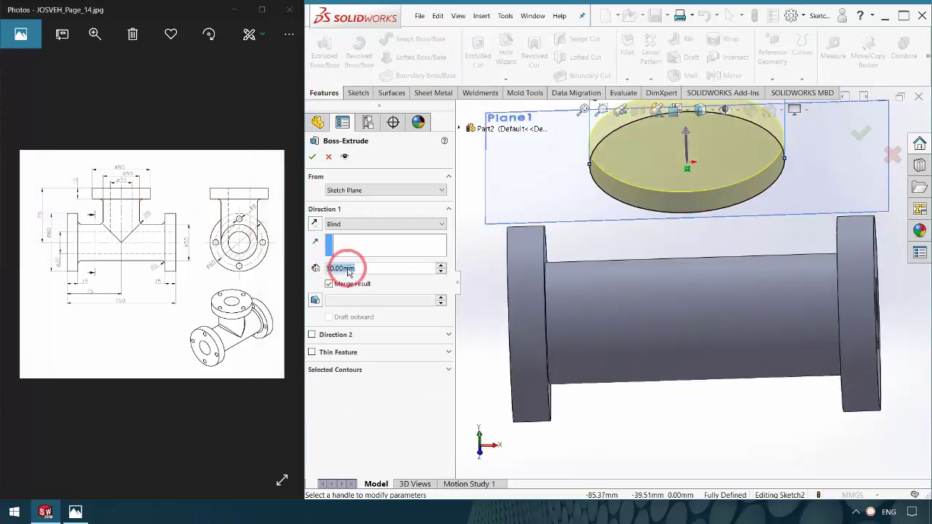
text(15)
middle_drag(645, 244, 657, 225)
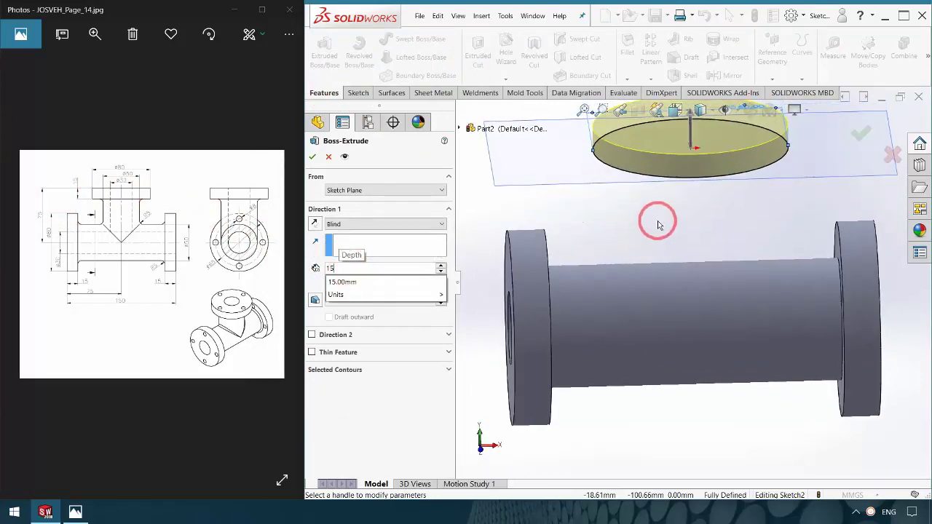
click(315, 223)
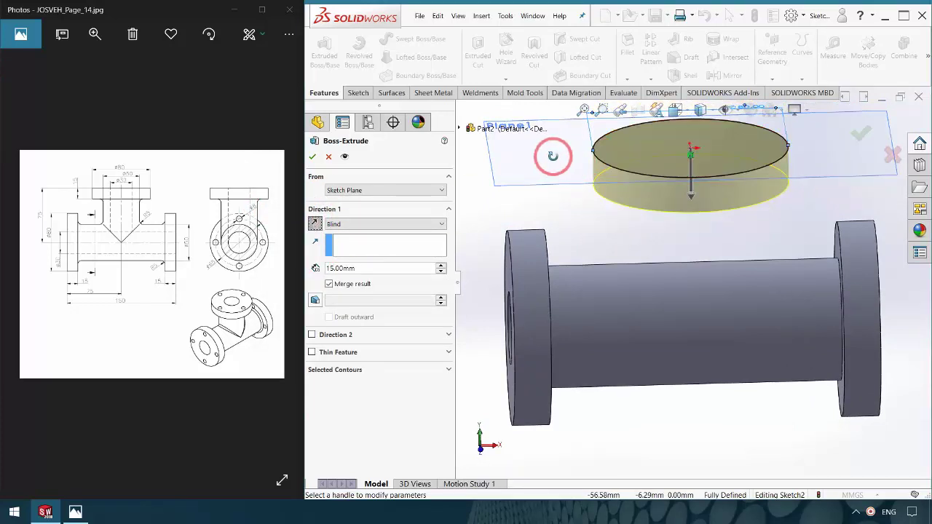
click(313, 156)
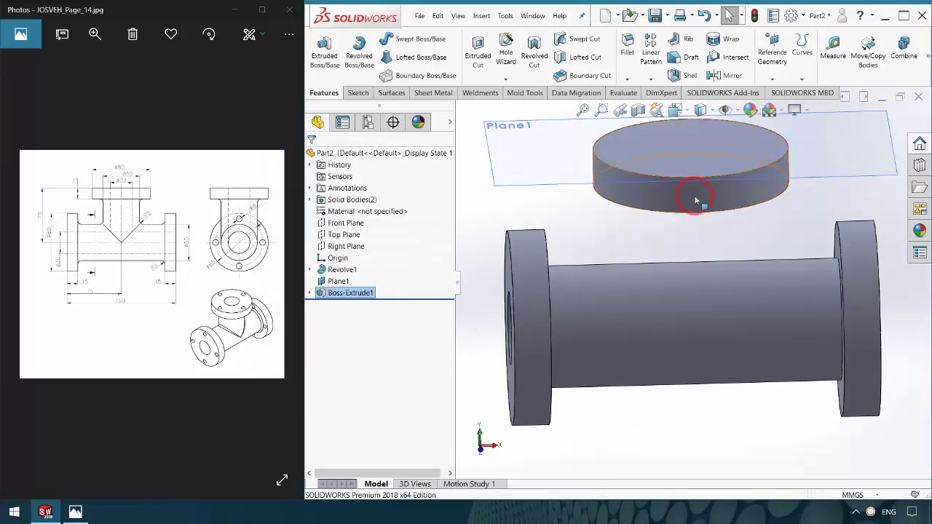
middle_drag(694, 197, 705, 174)
- Sketch a 50 mm diameter circle at the origin on the disc's underside
click(704, 175)
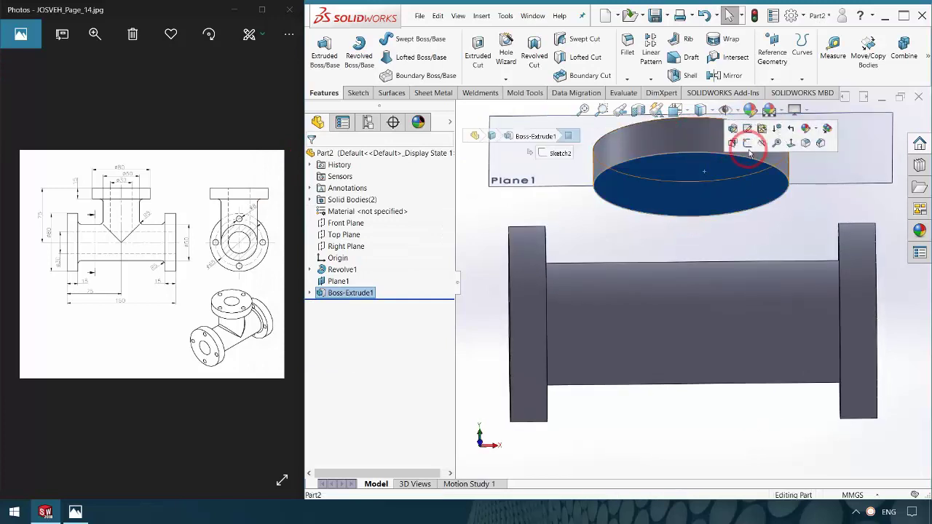
click(750, 146)
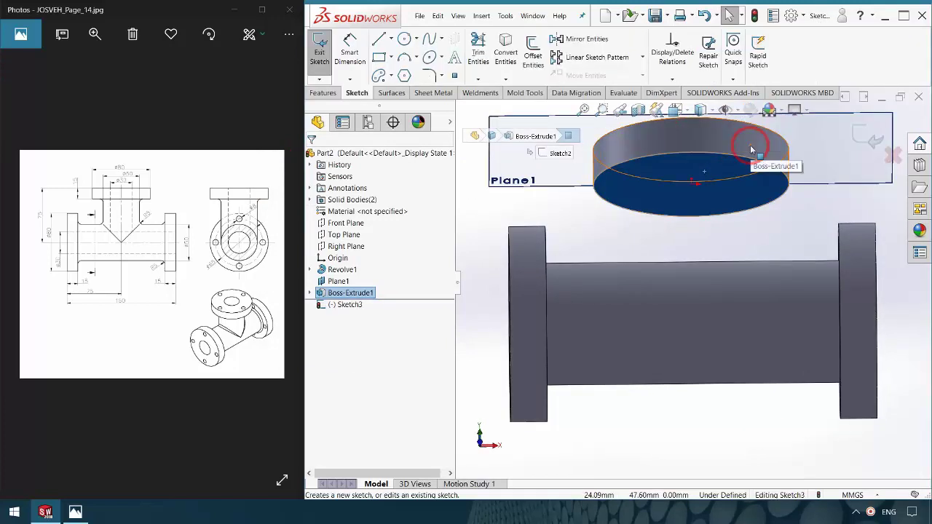
click(716, 404)
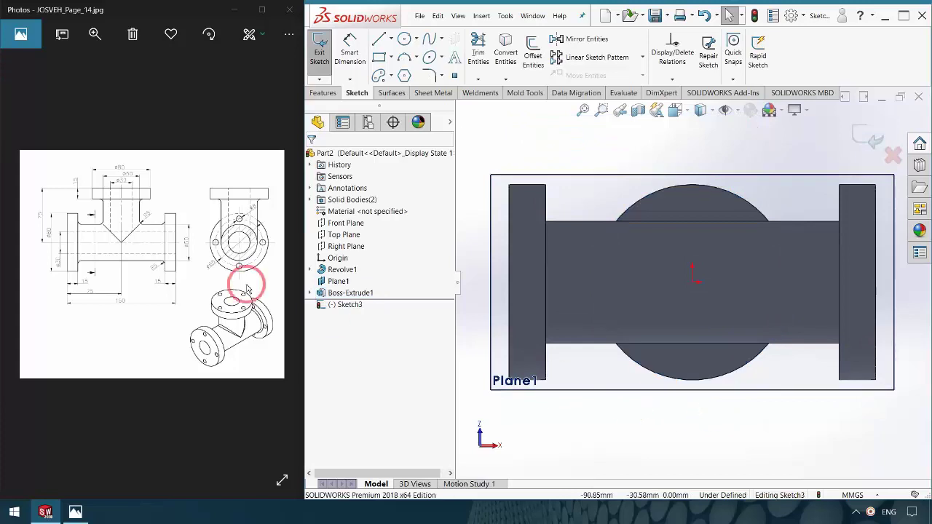
click(404, 39)
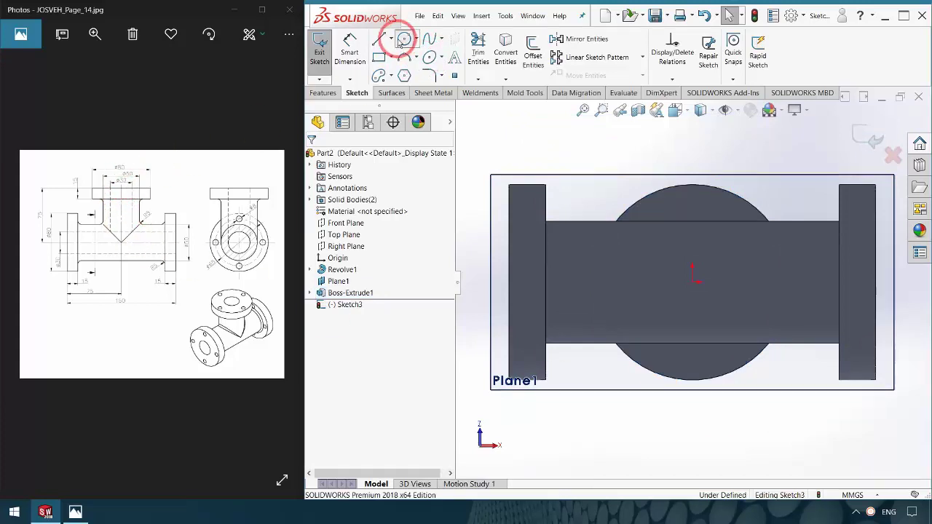
click(691, 273)
click(717, 333)
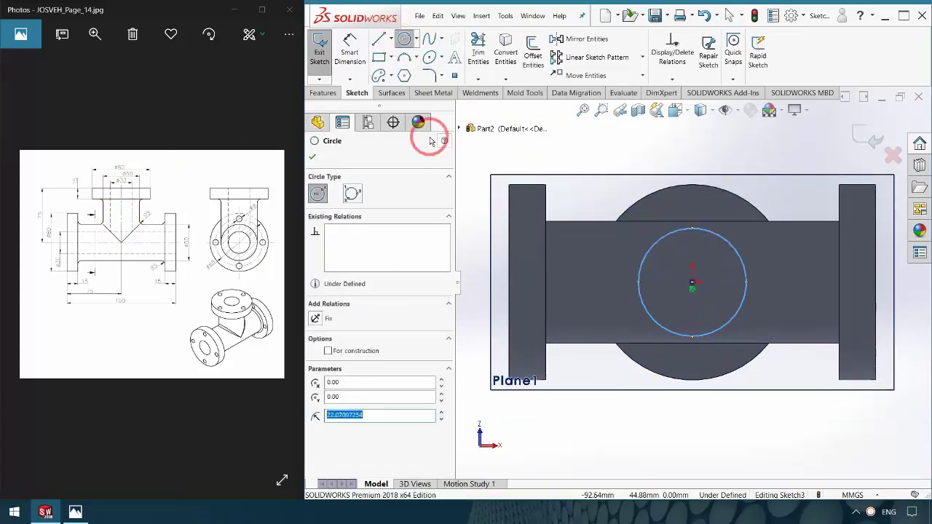
click(350, 51)
click(691, 233)
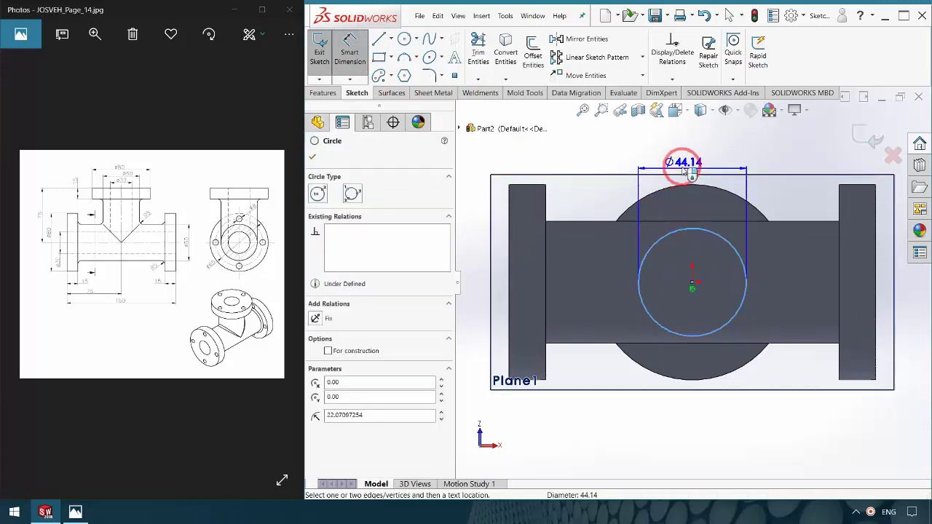
click(683, 159)
text(50)
key(Return)
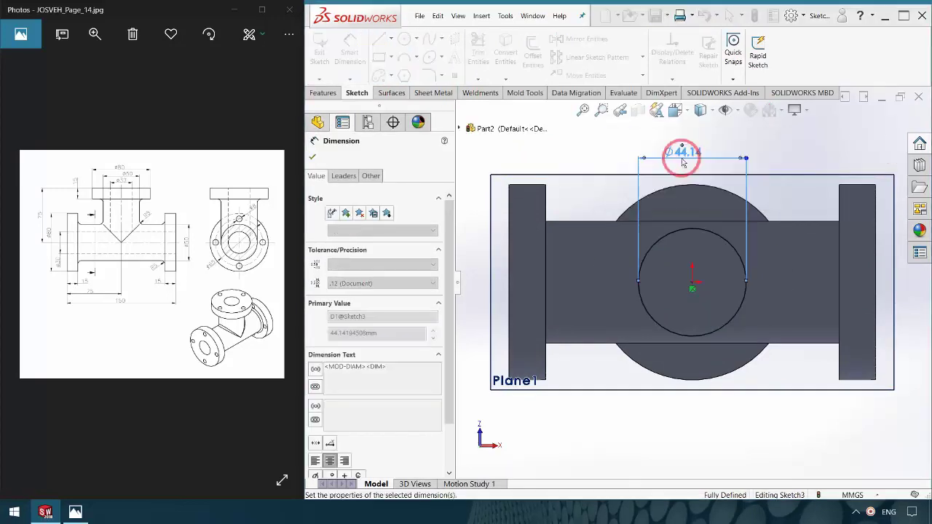
- Extrude the 50 mm circle Up To Surface, ending at the pipe's outer face
click(324, 95)
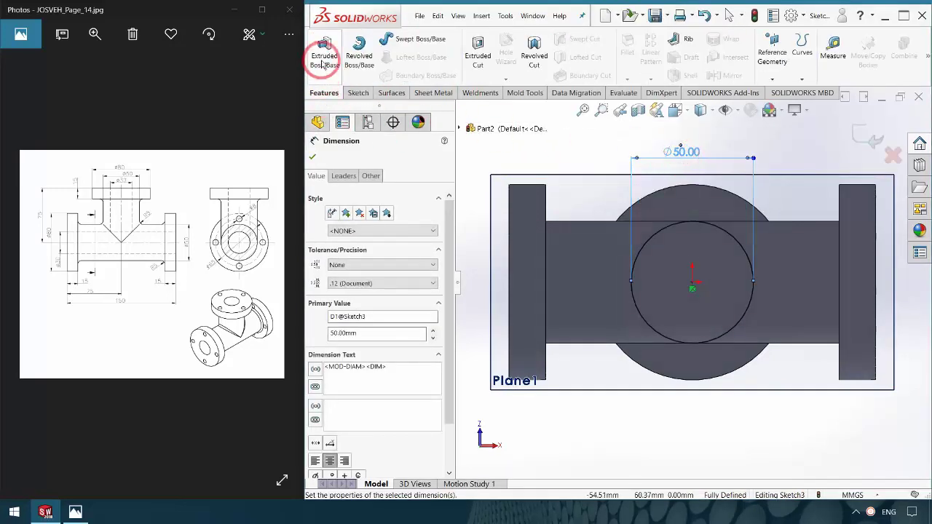
click(324, 59)
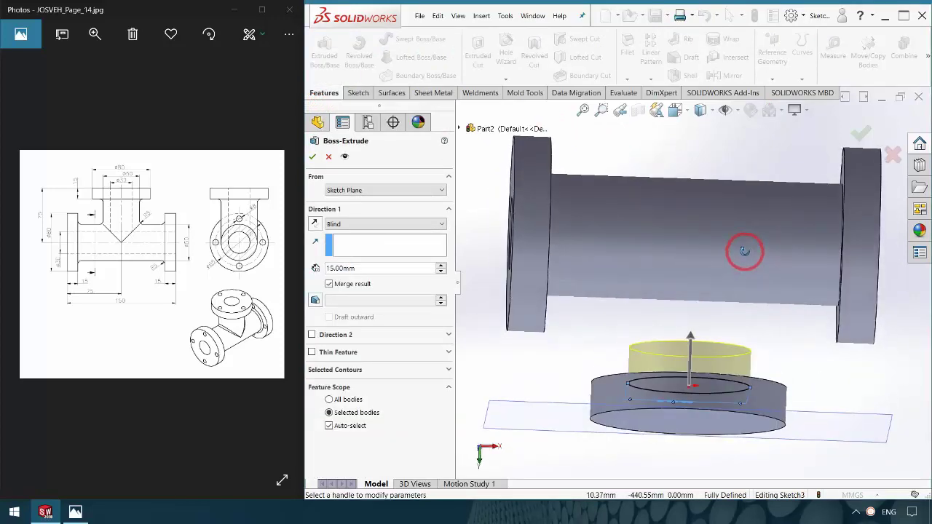
middle_drag(744, 251, 643, 274)
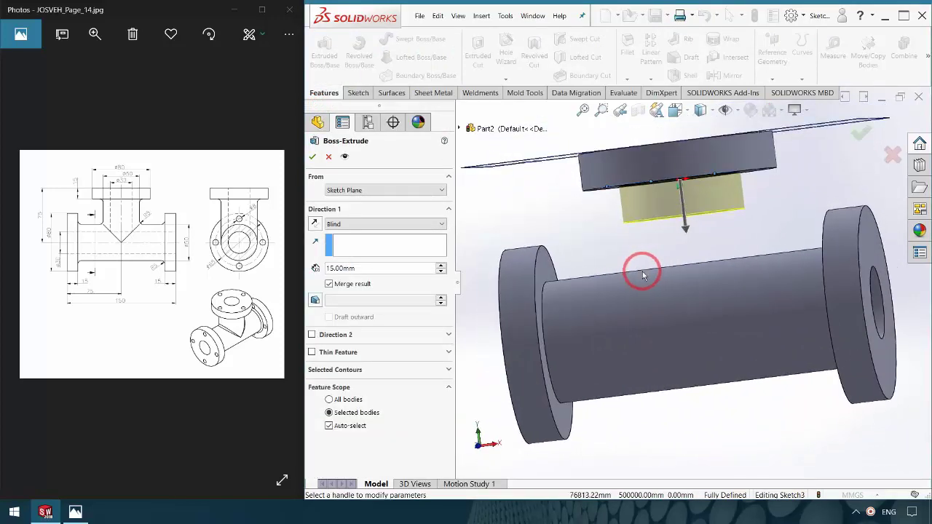
click(343, 227)
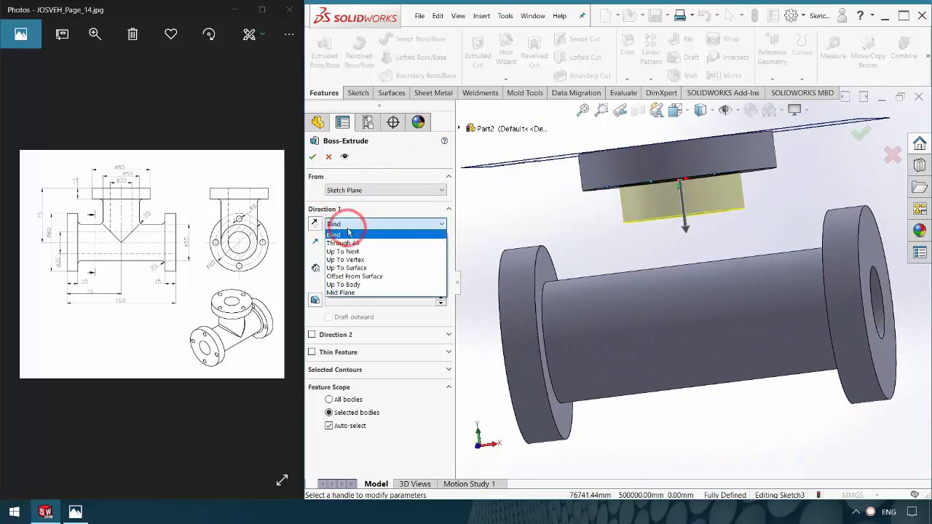
click(368, 266)
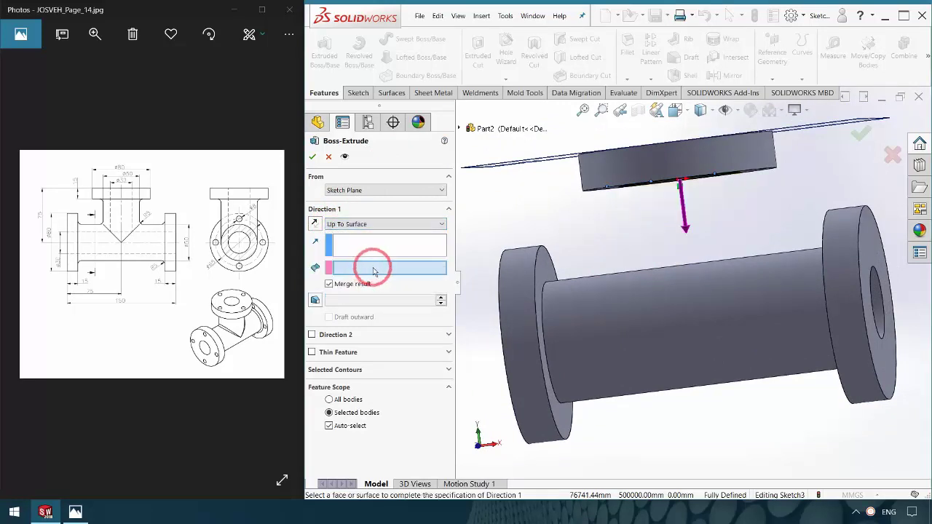
click(650, 295)
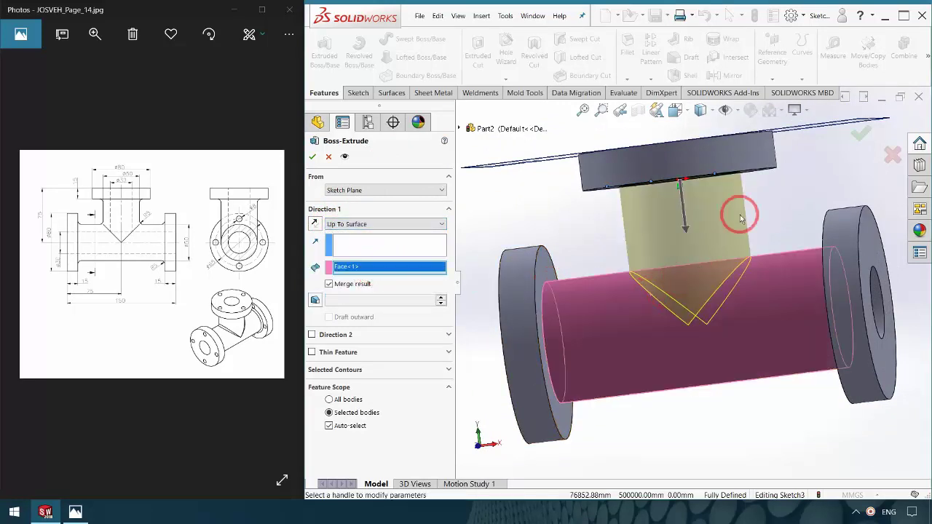
middle_drag(701, 299, 709, 223)
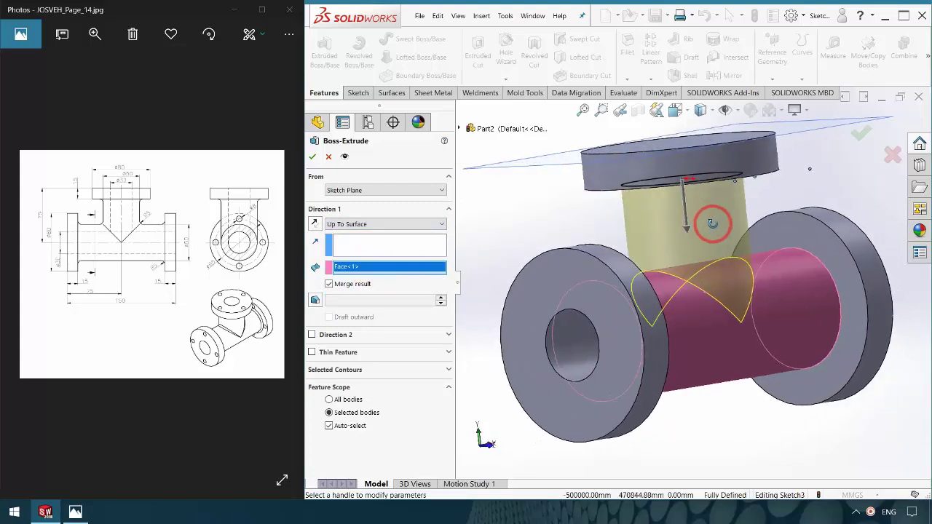
- Accept the branch extrusion and sketch a 30 mm circle on the top flange face
click(311, 157)
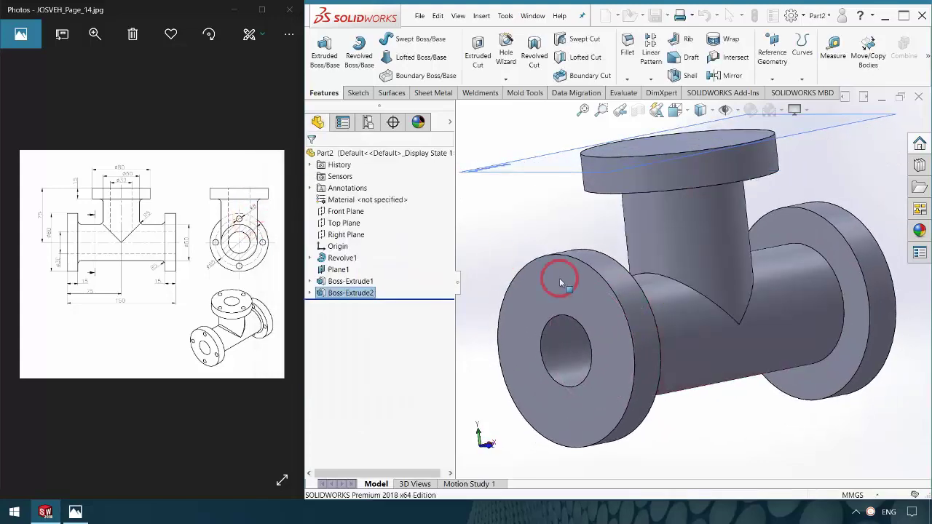
middle_drag(646, 317, 834, 216)
click(330, 293)
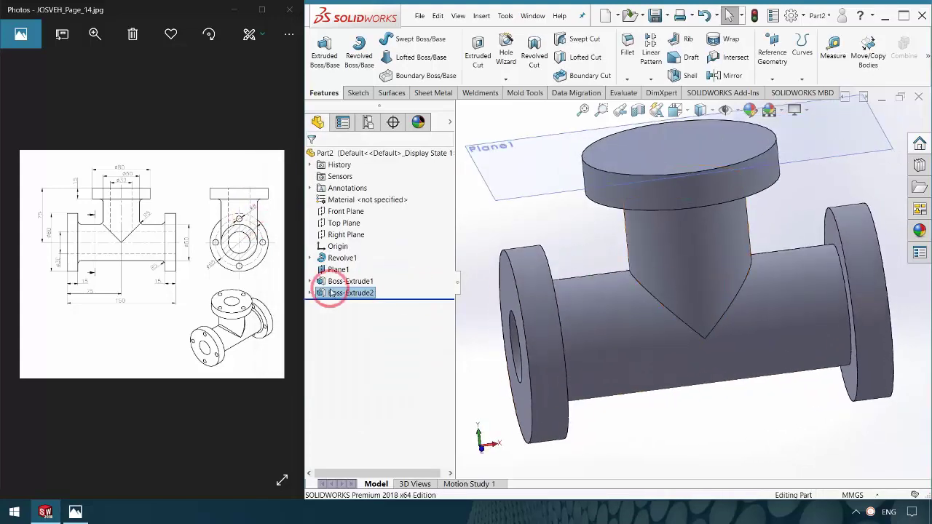
click(670, 145)
click(714, 130)
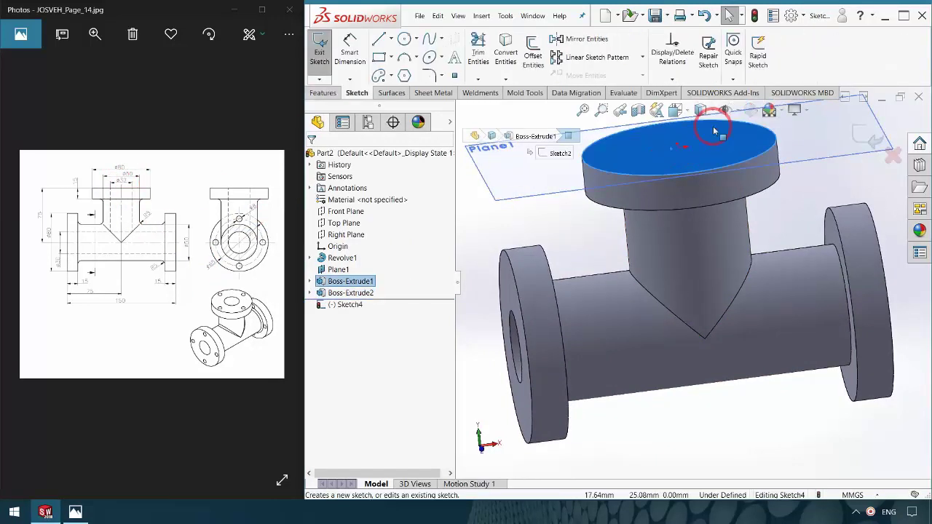
click(414, 43)
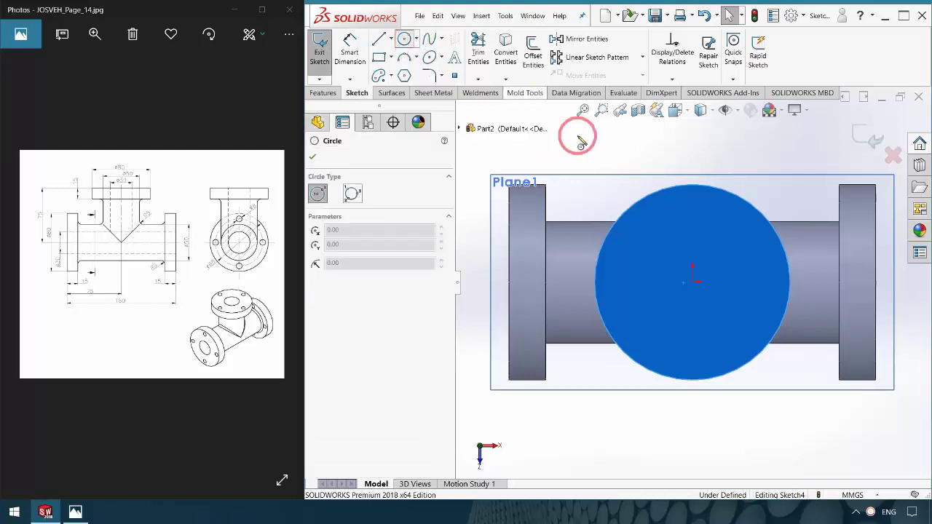
click(707, 331)
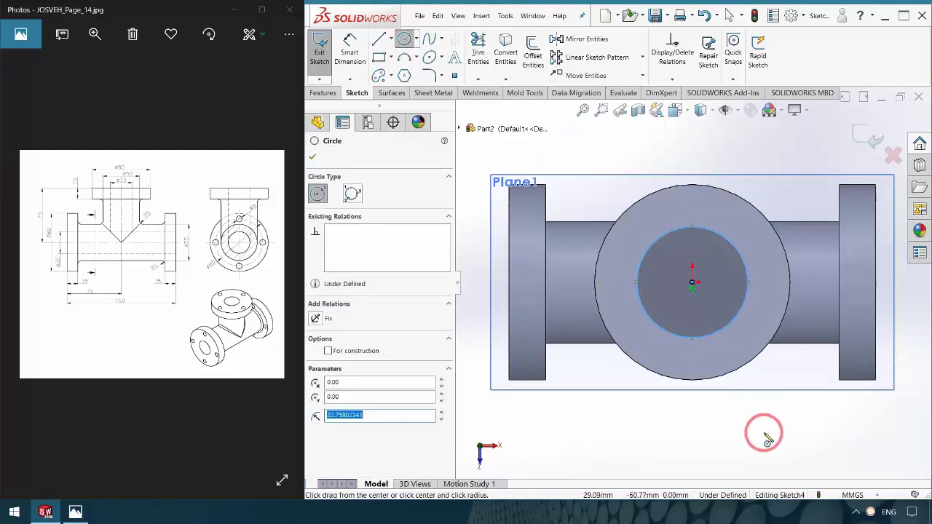
right_drag(758, 415, 750, 349)
click(726, 244)
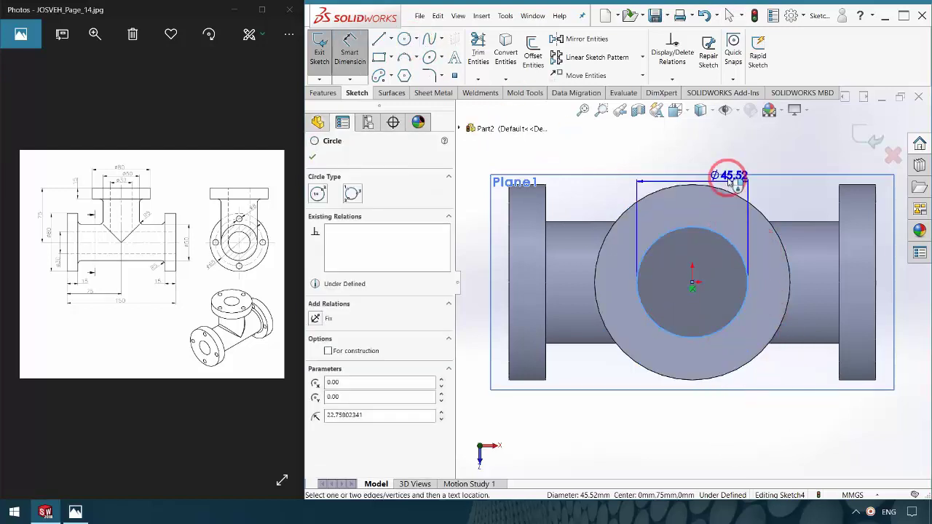
click(719, 148)
text(30)
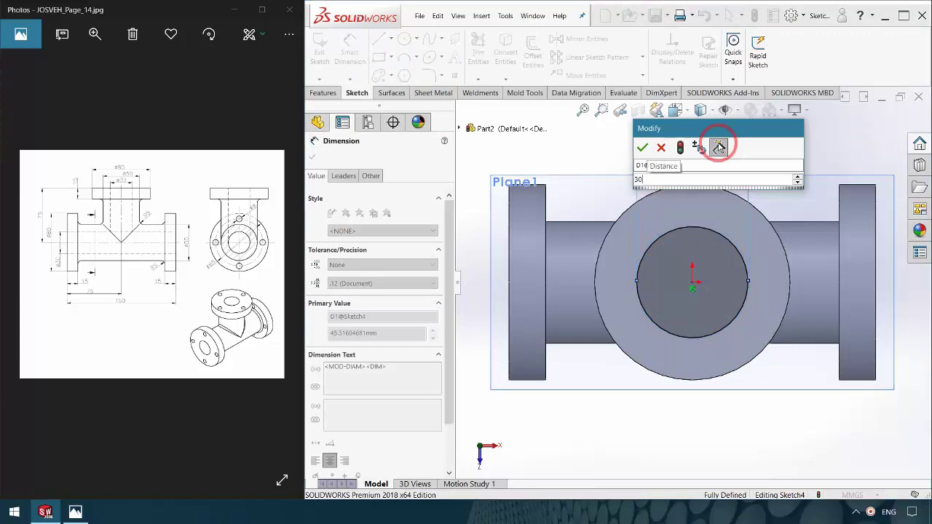
key(Return)
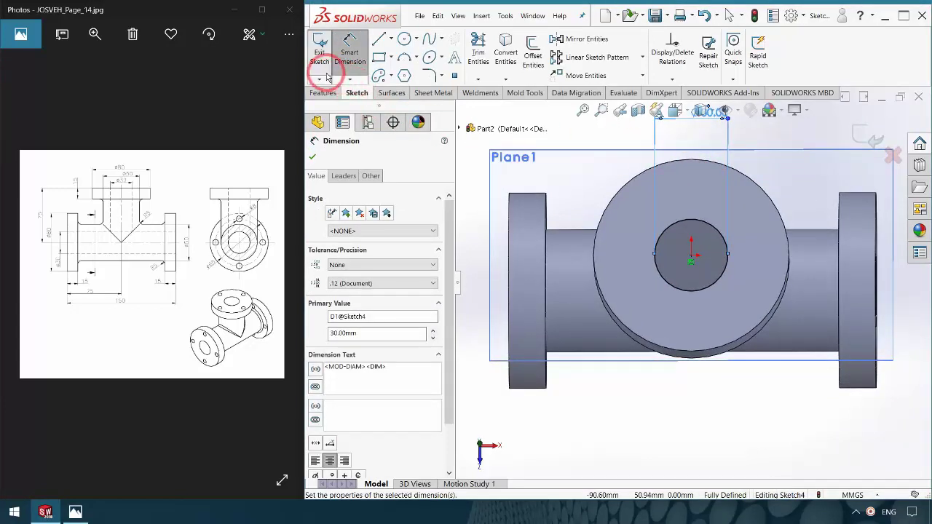
- Cut the 30 mm bore Up To Surface, stopping at the main pipe's inner face
click(324, 92)
click(478, 65)
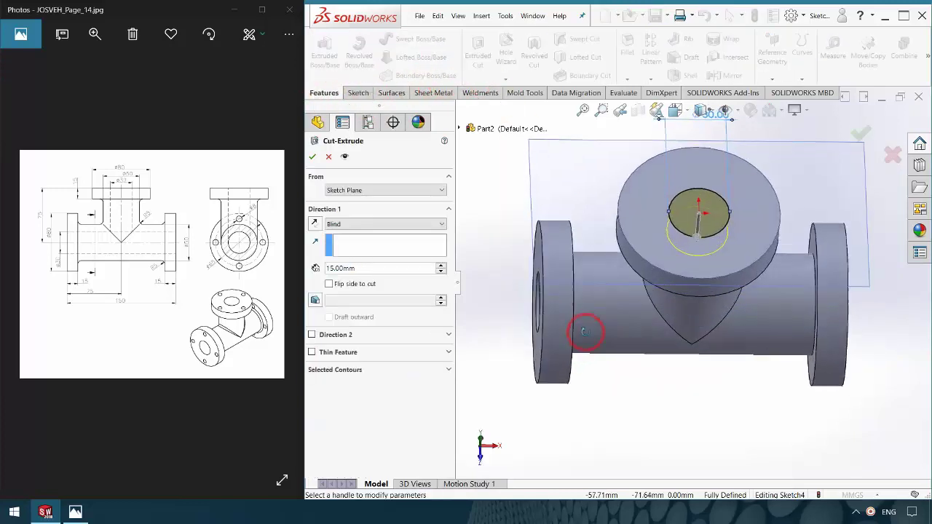
click(357, 223)
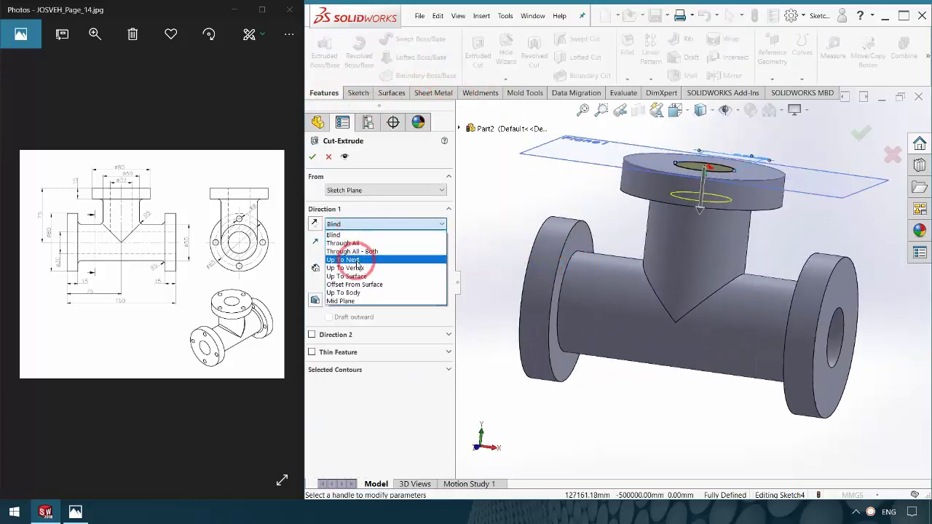
click(360, 281)
middle_drag(741, 381, 712, 298)
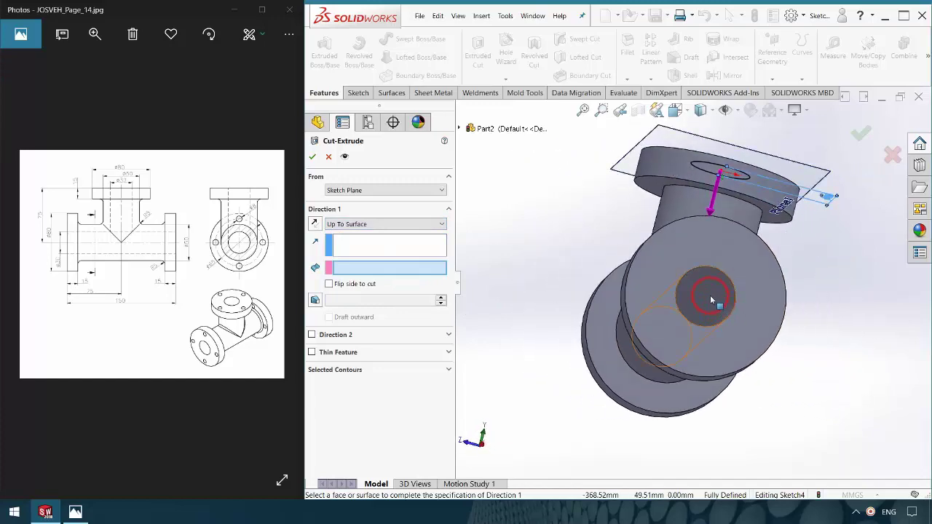
click(712, 300)
mouse_move(551, 299)
middle_down()
mouse_move(572, 296)
mouse_move(614, 337)
mouse_move(533, 296)
middle_up()
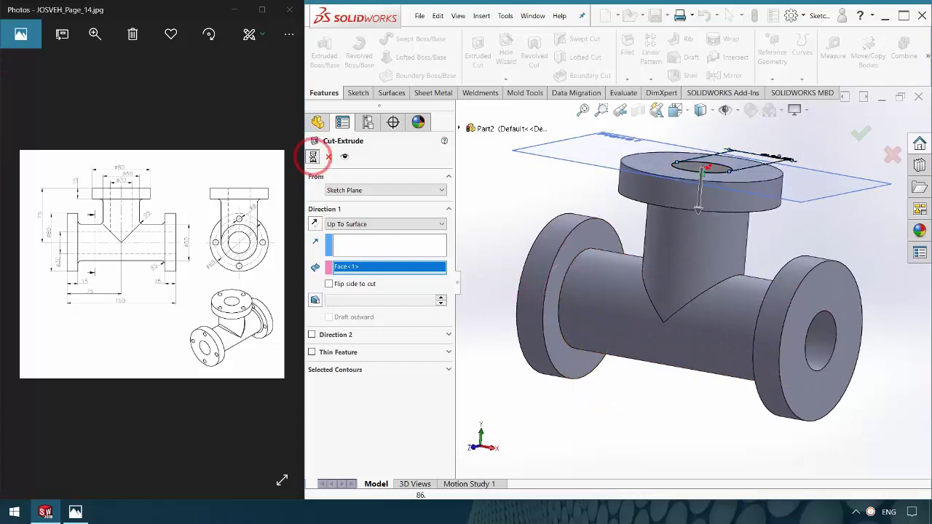
click(312, 157)
mouse_move(645, 386)
middle_down()
mouse_move(603, 333)
mouse_move(574, 317)
mouse_move(639, 354)
middle_up()
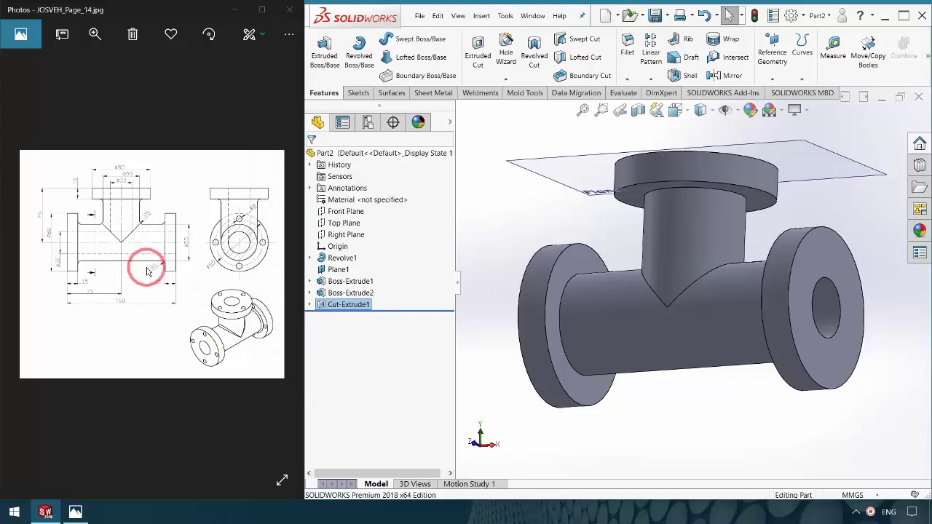
- Round the left, right and top flange junction edges and the branch intersection edges with a 5 mm fillet
click(626, 50)
text(5)
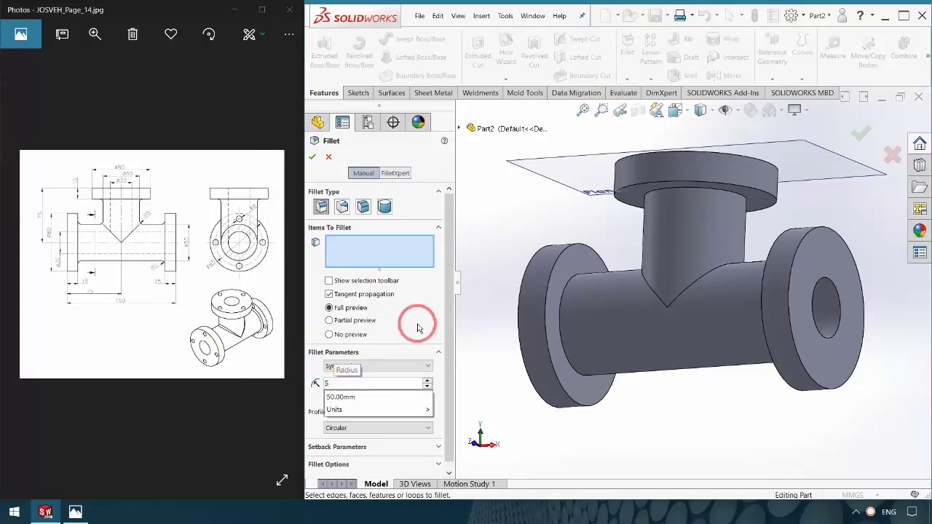
click(562, 301)
click(664, 277)
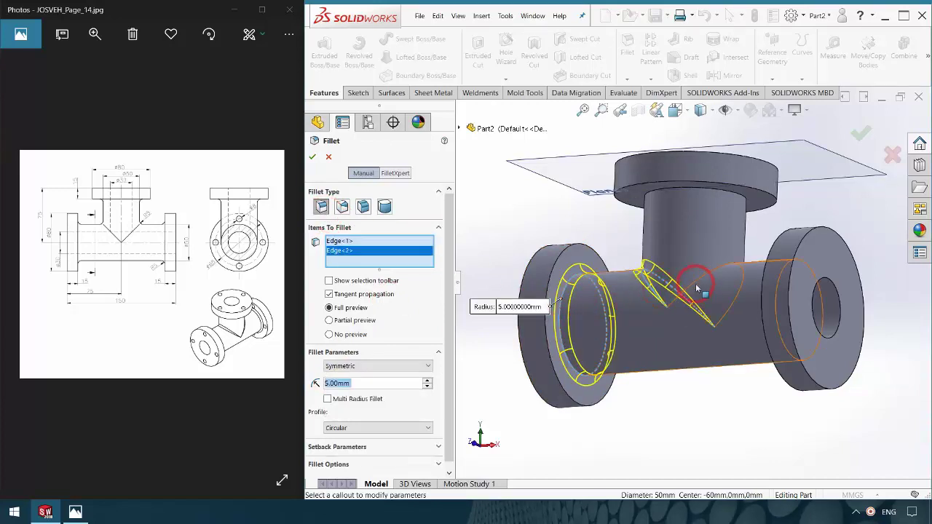
click(714, 298)
mouse_move(714, 299)
middle_down()
mouse_move(725, 282)
mouse_move(761, 276)
mouse_move(732, 278)
mouse_move(722, 194)
middle_up()
click(763, 275)
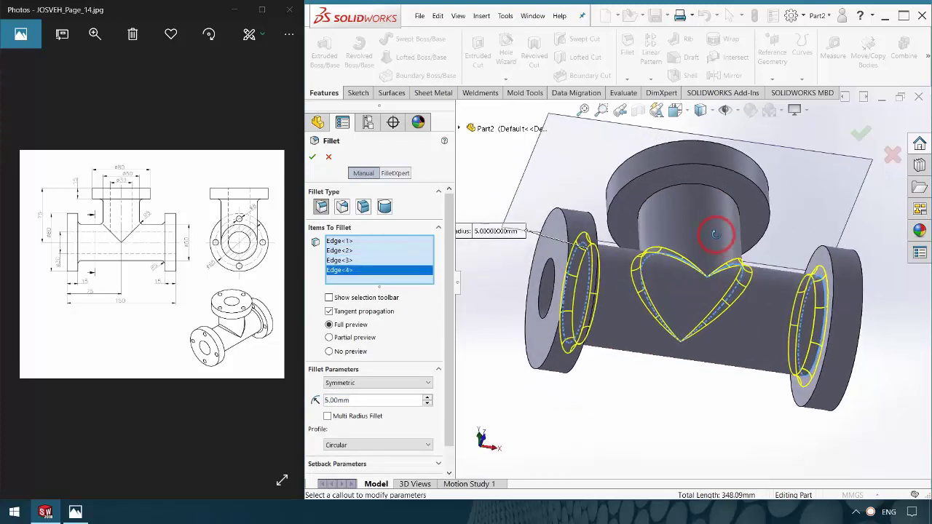
click(718, 190)
middle_drag(588, 235, 487, 268)
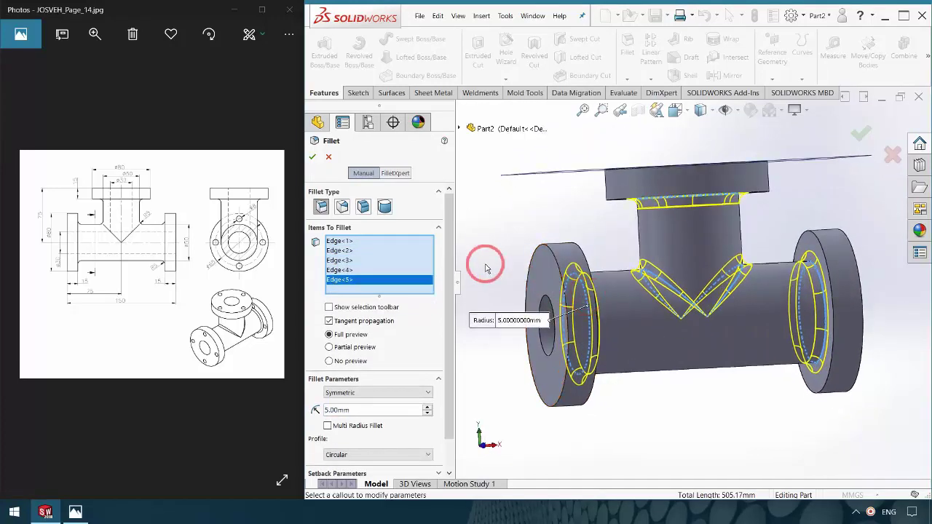
click(314, 162)
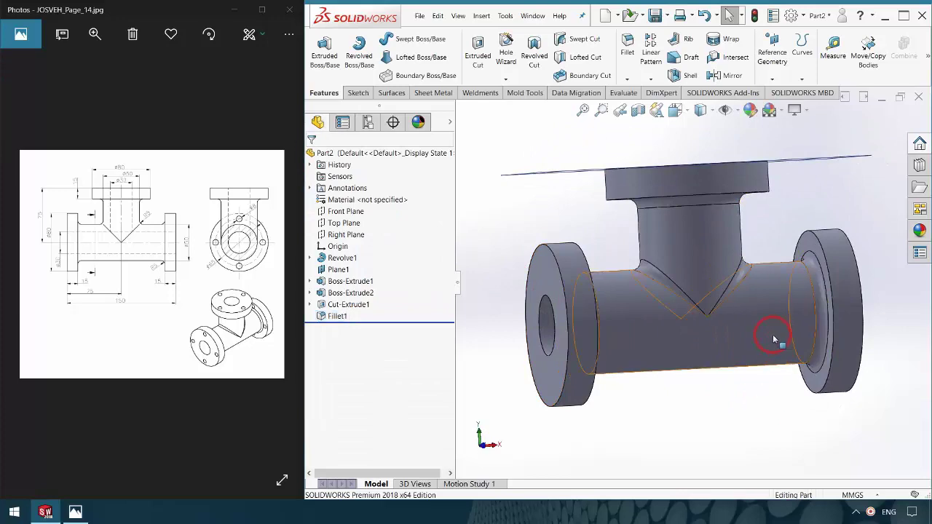
mouse_move(774, 391)
middle_down()
mouse_move(714, 347)
mouse_move(701, 350)
mouse_move(786, 364)
mouse_move(732, 341)
mouse_move(726, 361)
middle_up()
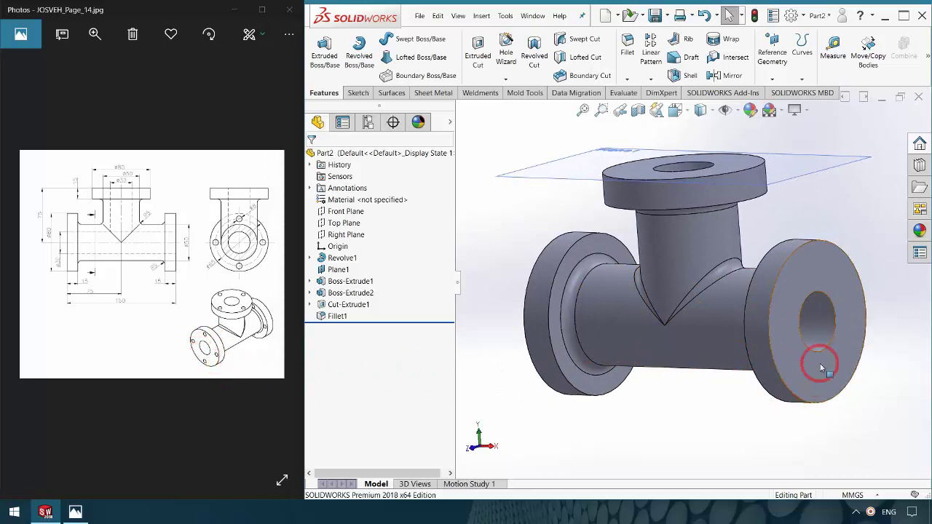
- Open a sketch on the right flange face and draw a circle centred on the bore
click(825, 270)
click(842, 235)
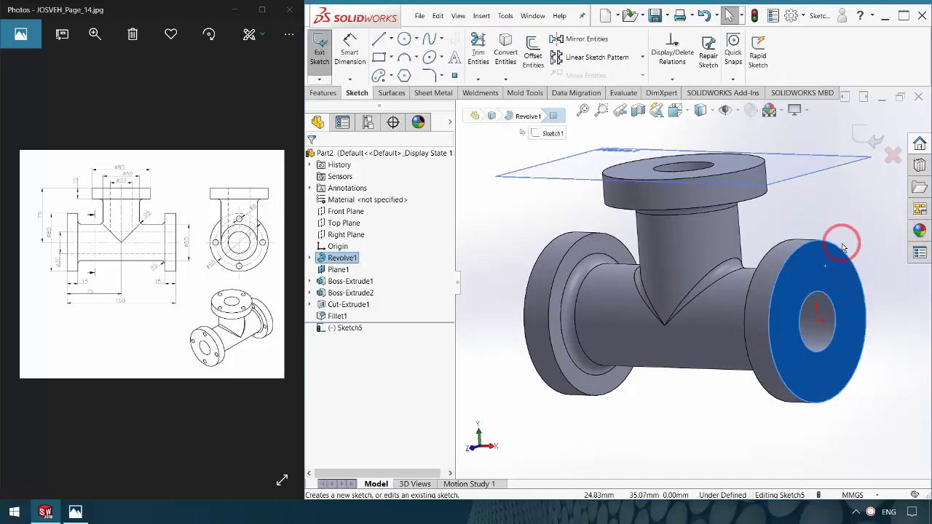
click(822, 324)
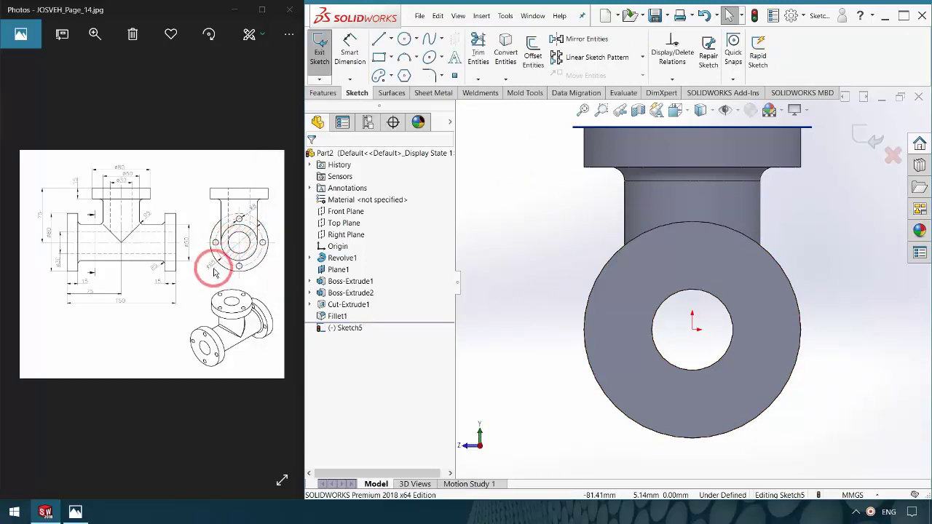
click(405, 43)
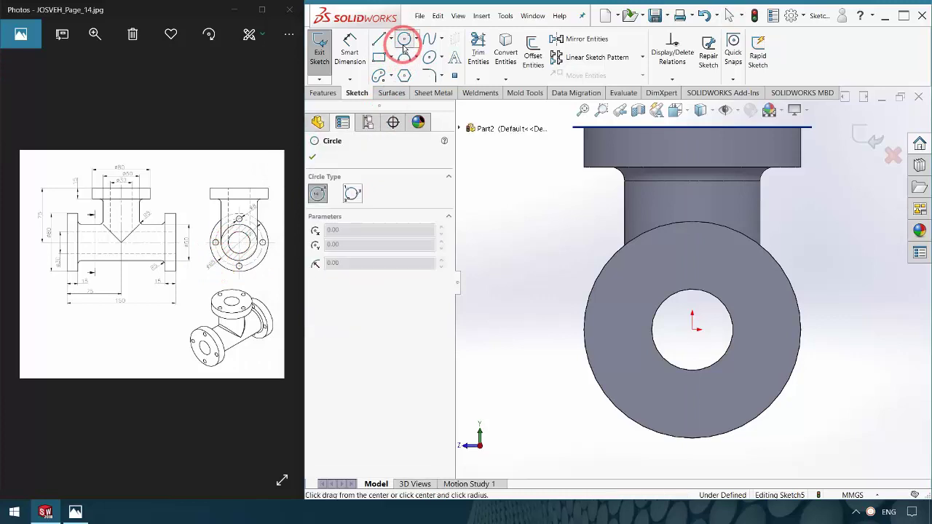
click(691, 329)
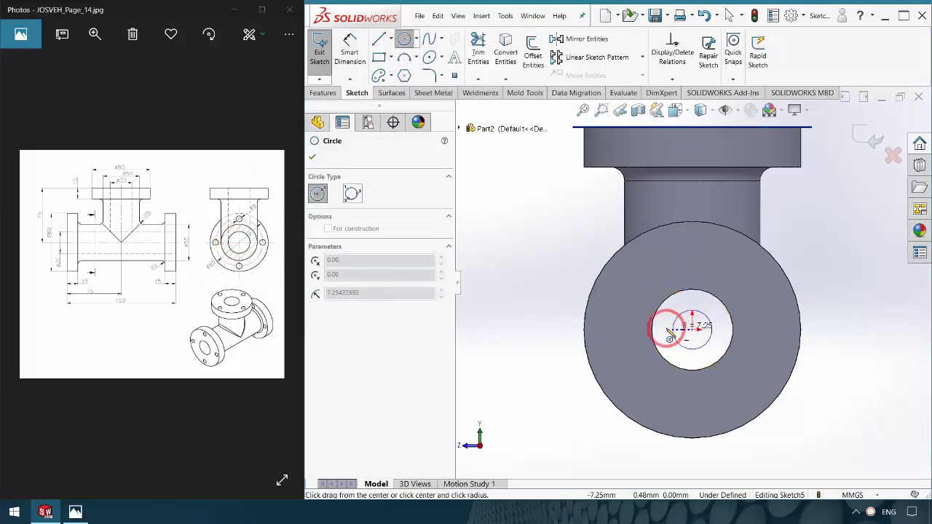
click(608, 329)
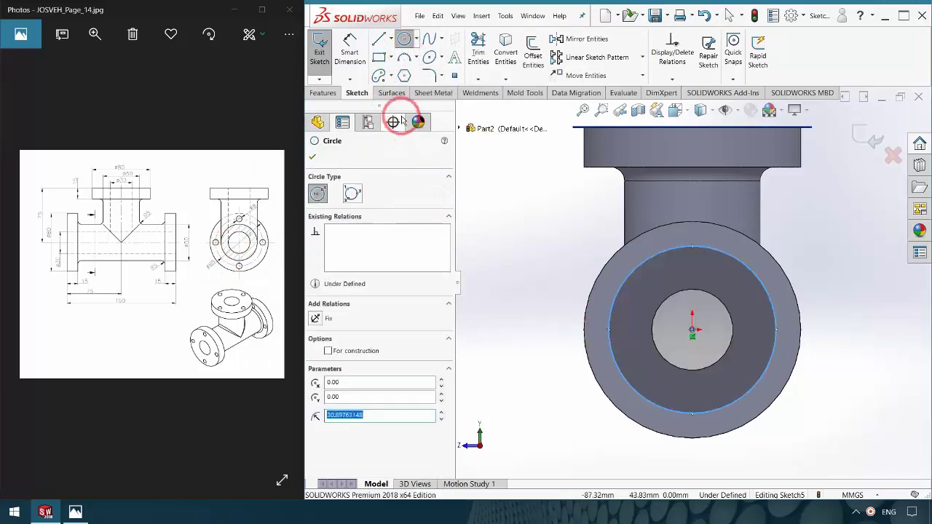
- Dimension the circle's diameter to 65 mm
click(350, 48)
click(641, 267)
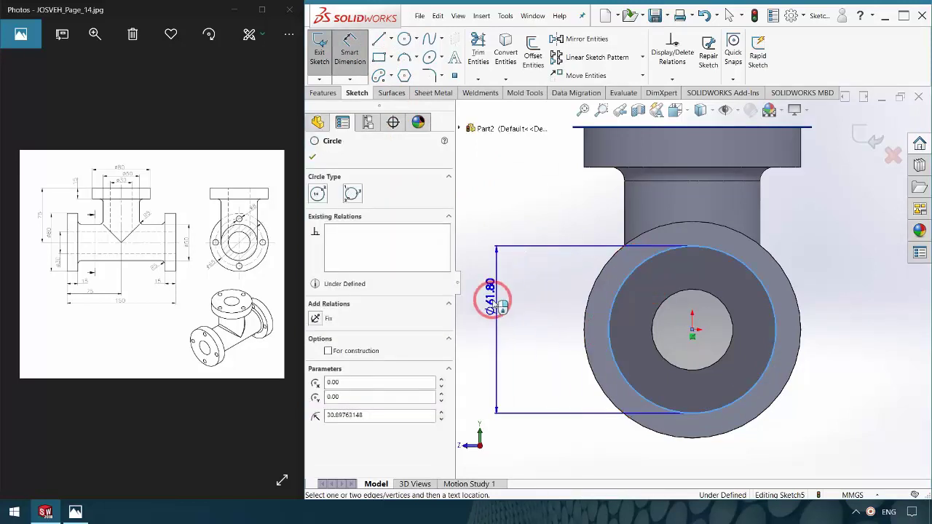
click(485, 306)
key(Return)
text(65)
key(Return)
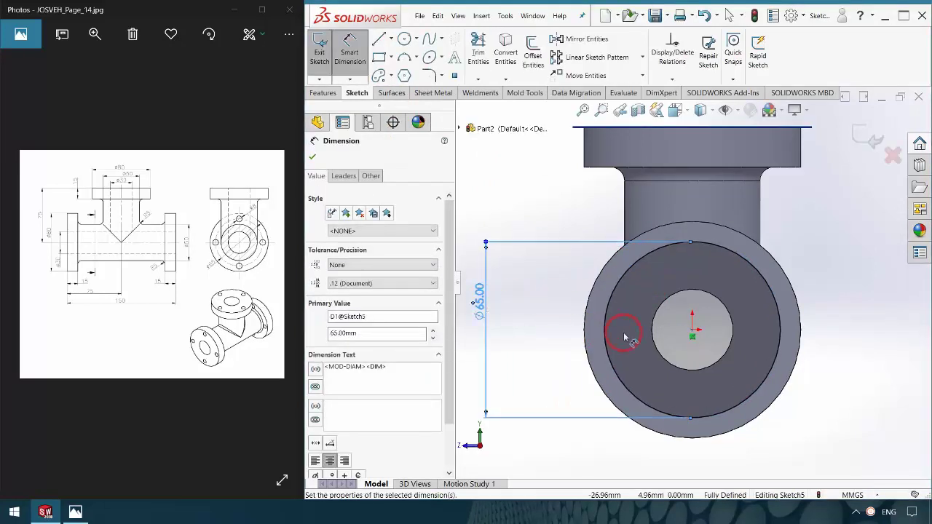
click(805, 447)
click(333, 71)
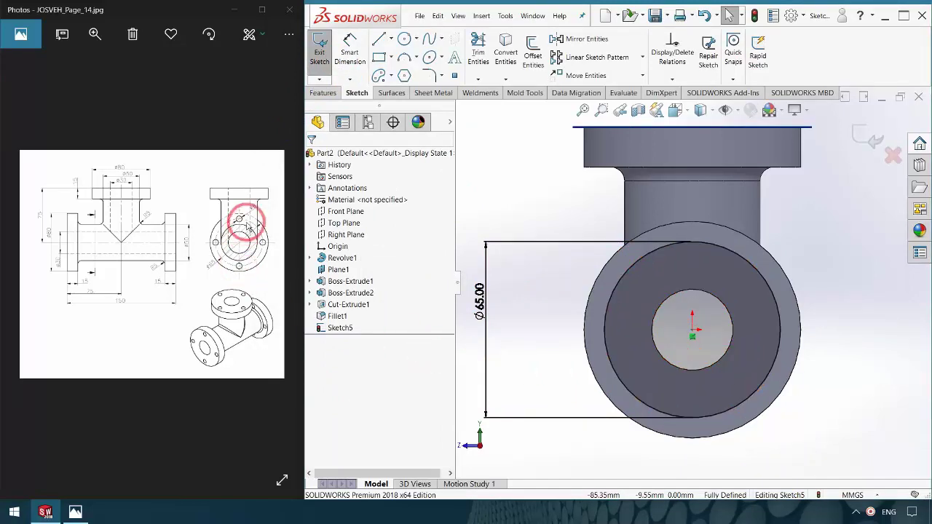
- Convert the 65 mm circle into construction geometry
scroll(242, 216, up, 3)
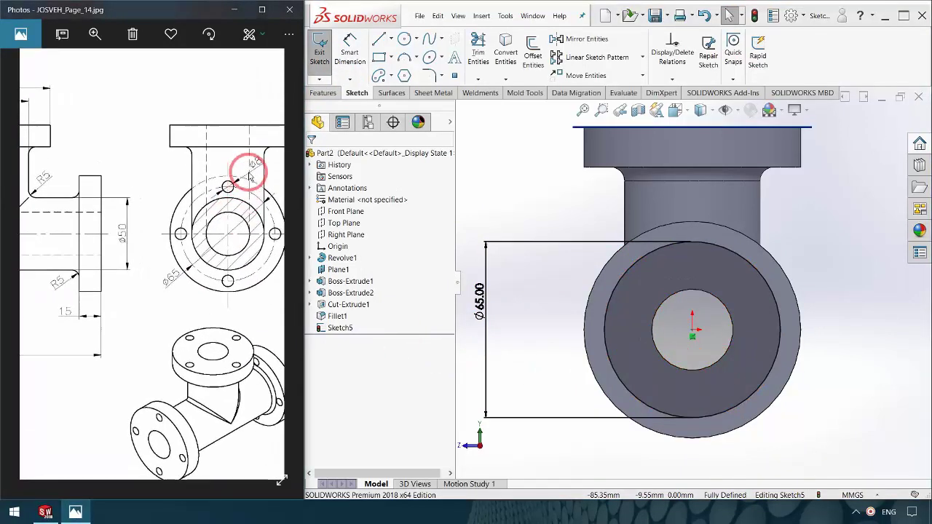
click(638, 266)
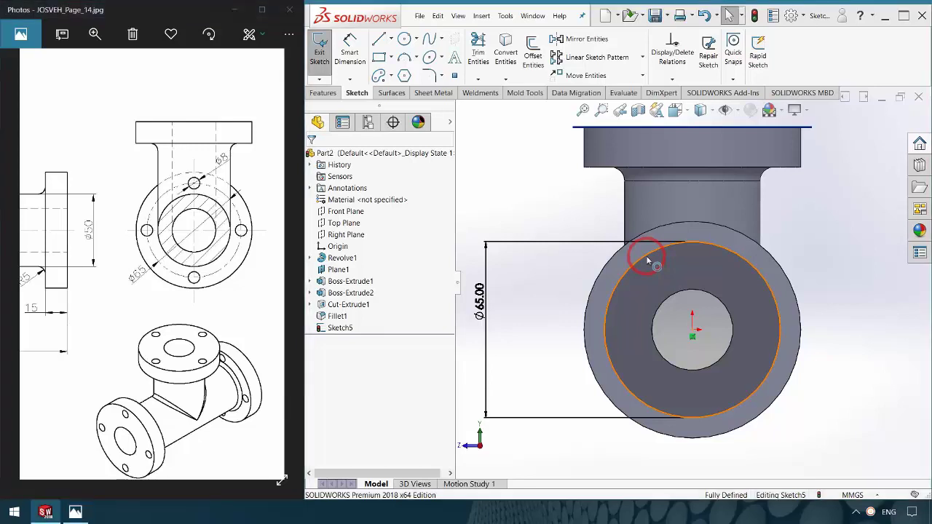
click(352, 314)
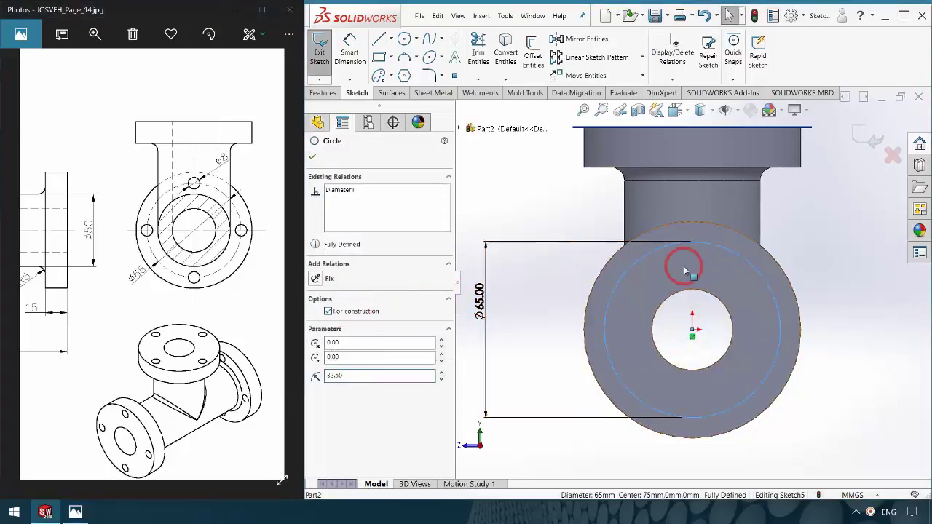
click(877, 300)
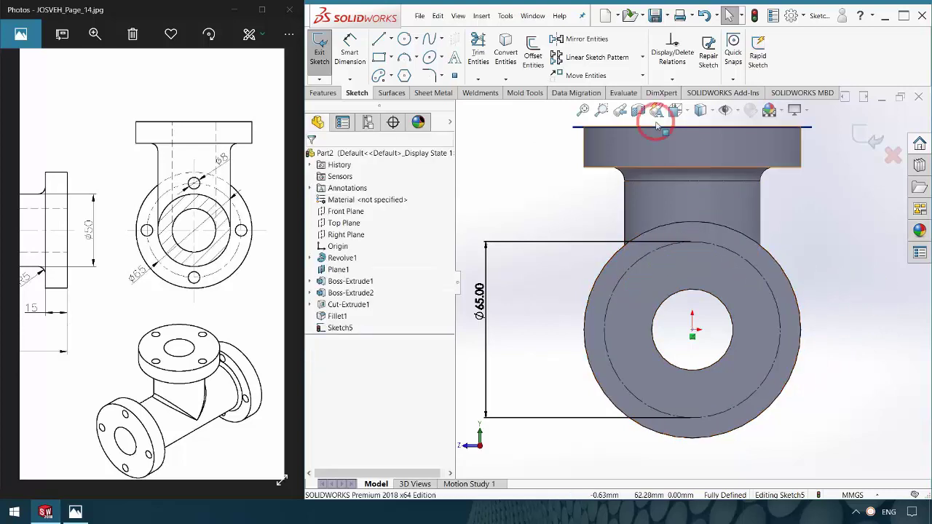
- Draw an 8 mm diameter bolt-hole circle centred on the construction circle's top point
click(405, 38)
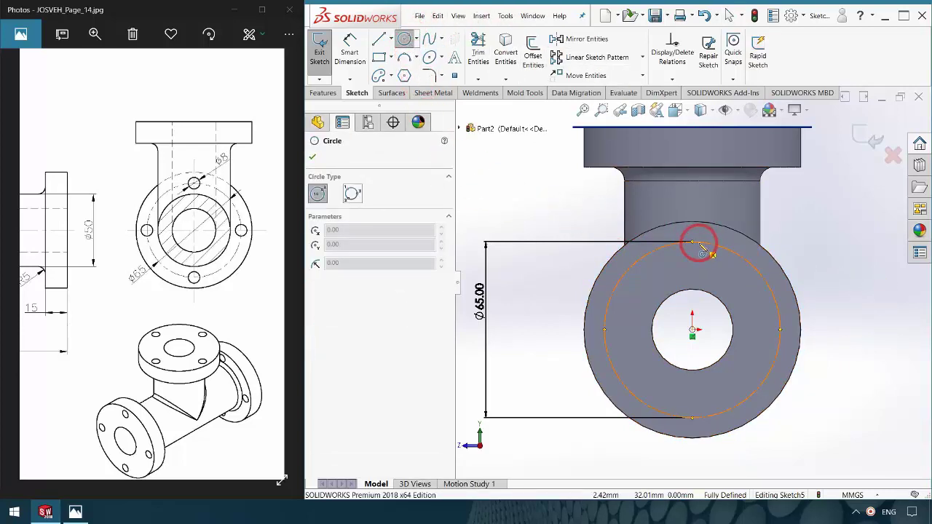
click(694, 246)
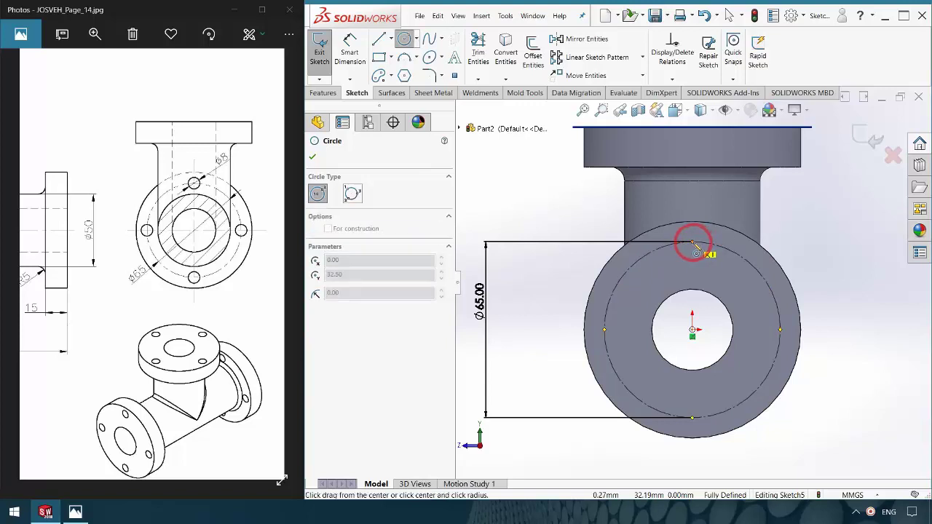
click(697, 265)
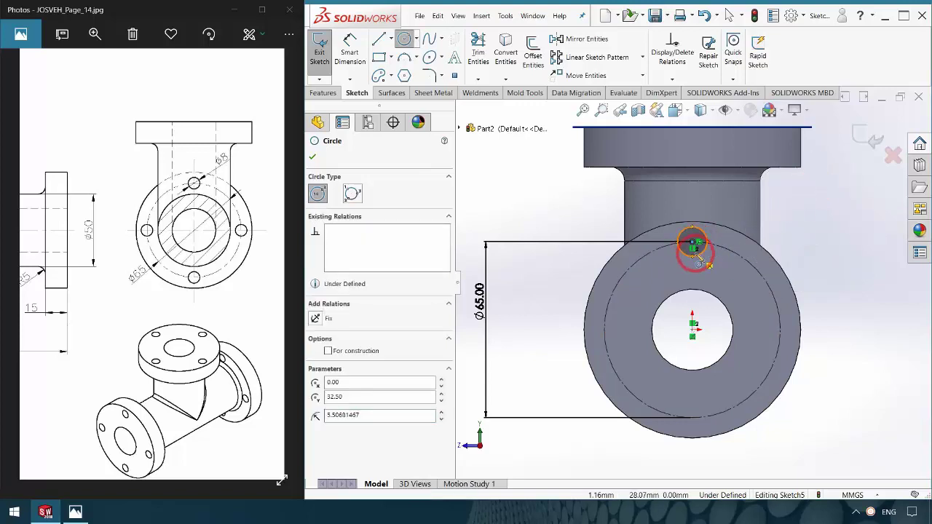
click(345, 42)
click(709, 234)
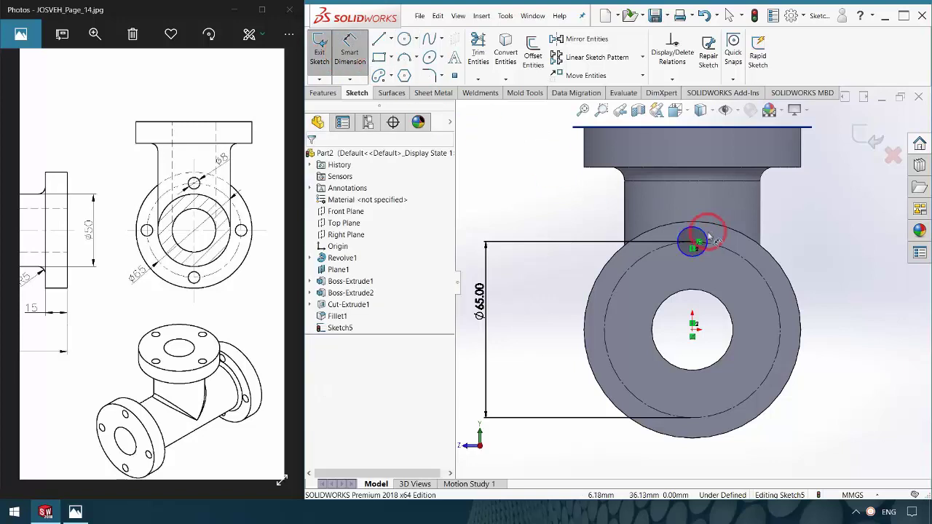
click(848, 233)
click(856, 183)
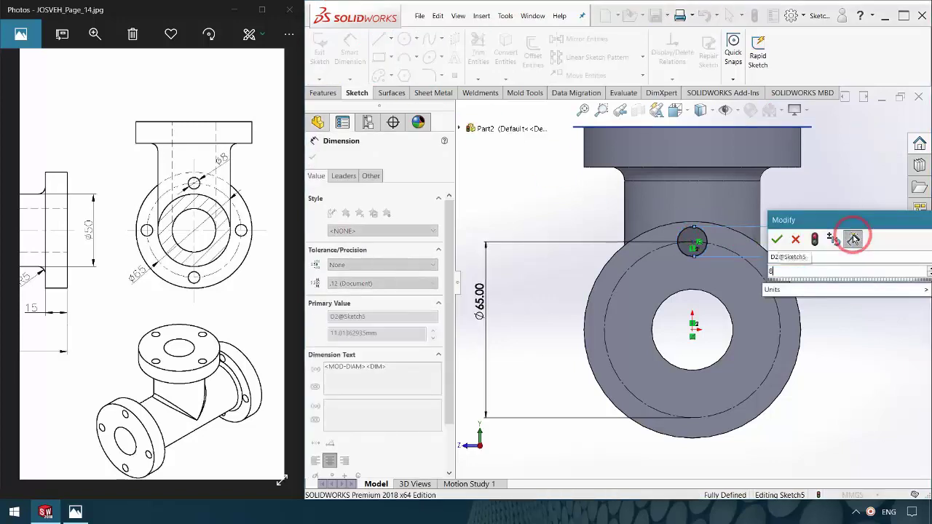
click(852, 234)
click(853, 306)
scroll(676, 272, down, 1)
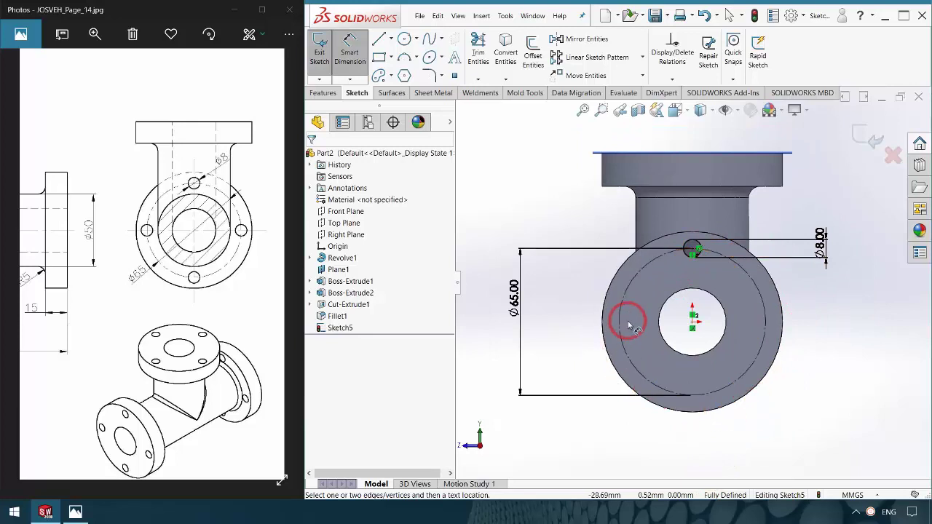
key(ctrl+7)
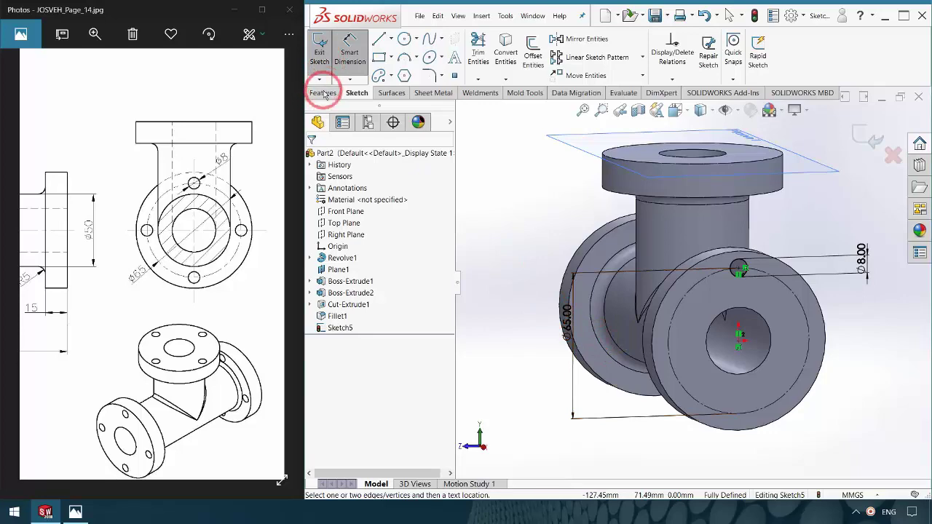
- Extrude-cut the 8 mm bolt hole into the right flange with the Up To Next end condition
click(322, 93)
click(477, 54)
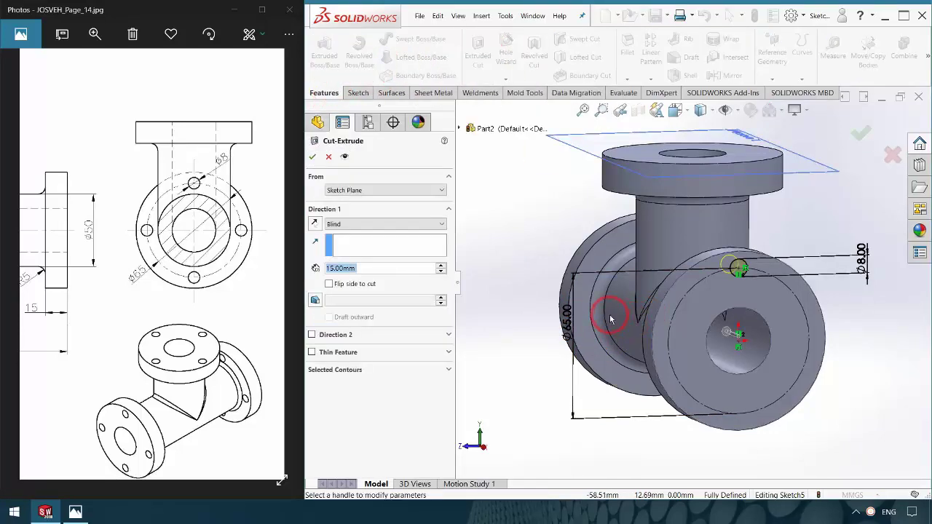
middle_drag(610, 318, 572, 311)
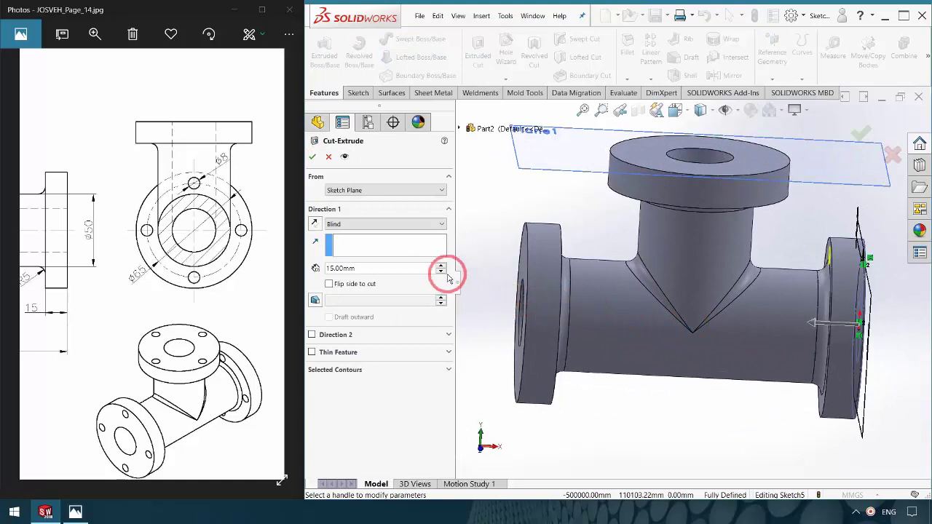
click(392, 223)
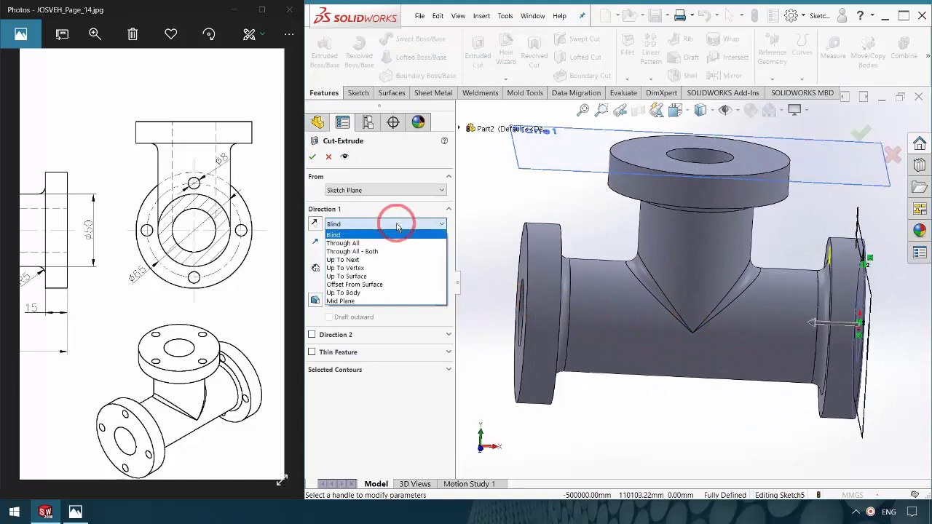
click(382, 260)
mouse_move(696, 296)
middle_down()
mouse_move(695, 314)
mouse_move(793, 326)
middle_up()
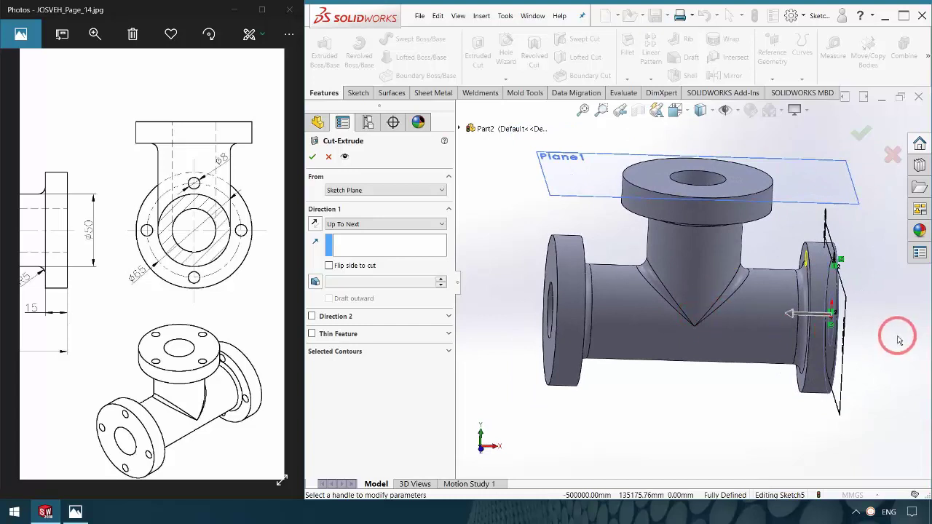
mouse_move(899, 340)
middle_down()
mouse_move(755, 308)
mouse_move(834, 277)
middle_up()
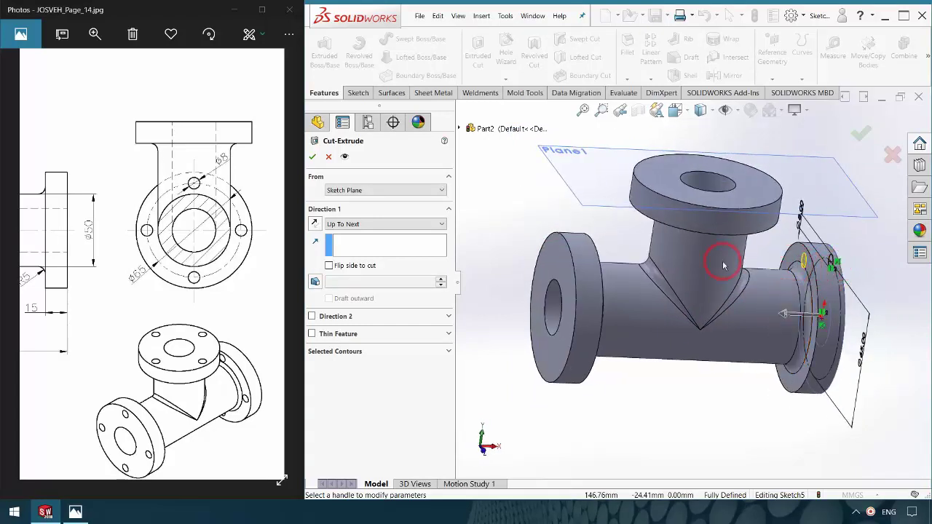
click(312, 156)
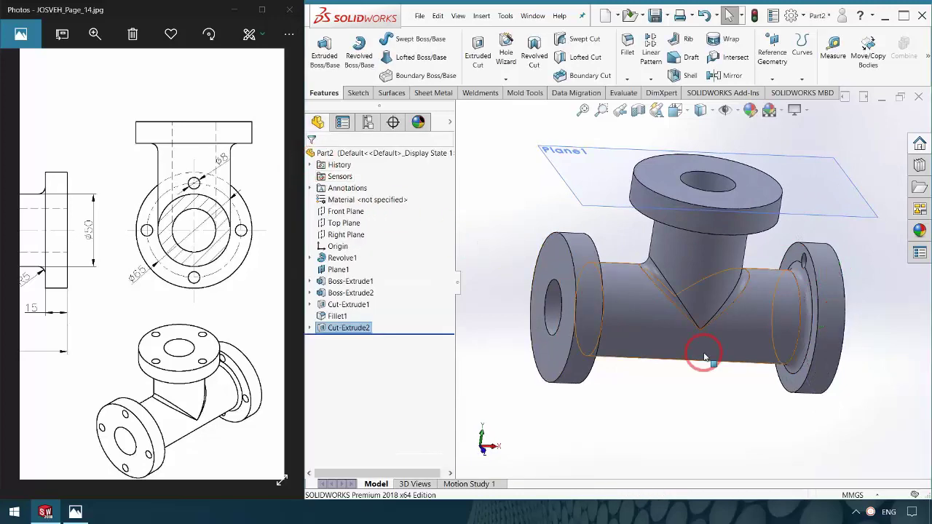
mouse_move(705, 356)
middle_down()
mouse_move(686, 332)
mouse_move(608, 285)
mouse_move(661, 279)
middle_up()
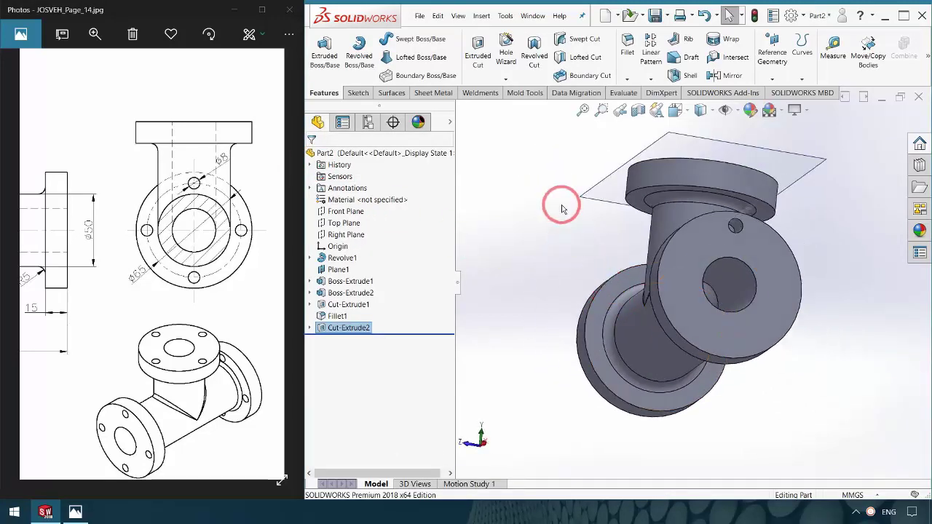
- Circular-pattern the bolt hole around the flange edge into 4 equally spaced holes
click(650, 79)
click(655, 104)
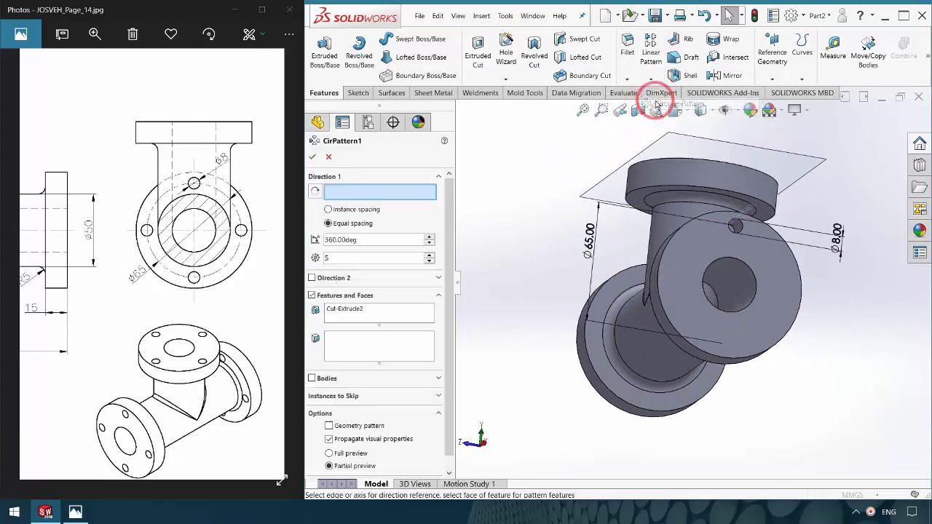
click(667, 256)
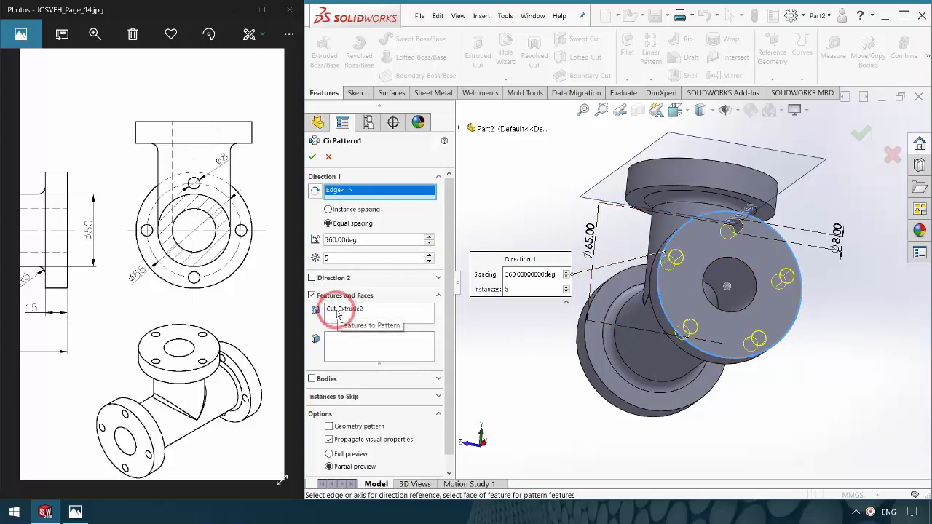
click(429, 261)
middle_drag(521, 328, 532, 343)
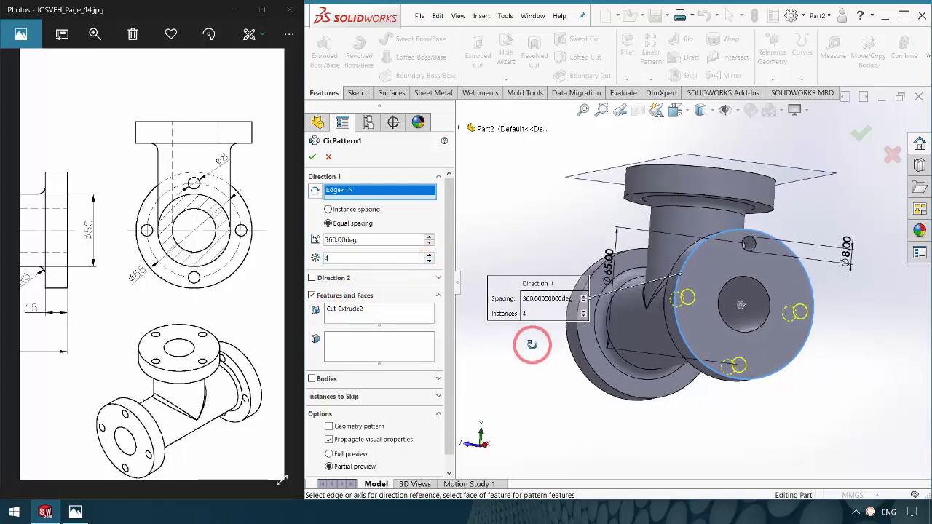
click(312, 155)
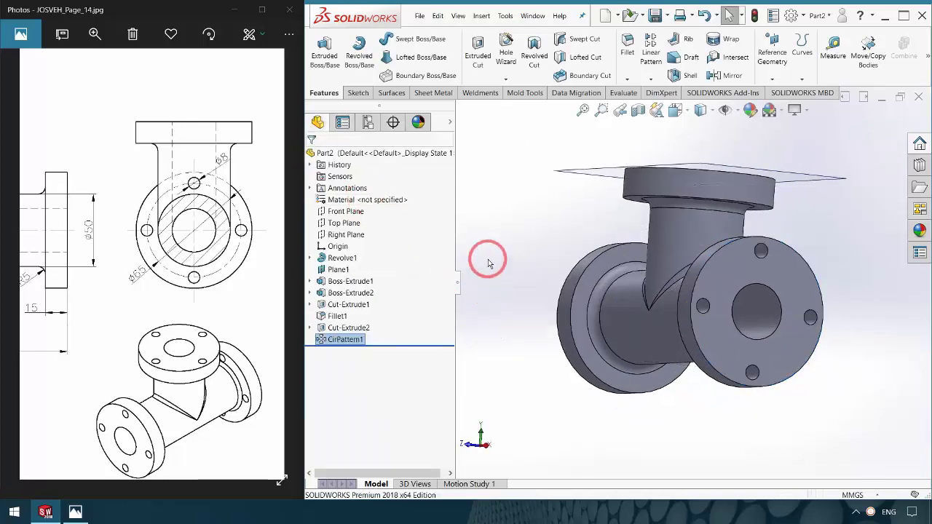
mouse_move(485, 260)
middle_down()
mouse_move(631, 275)
mouse_move(838, 264)
mouse_move(556, 254)
middle_up()
key(ctrl+7)
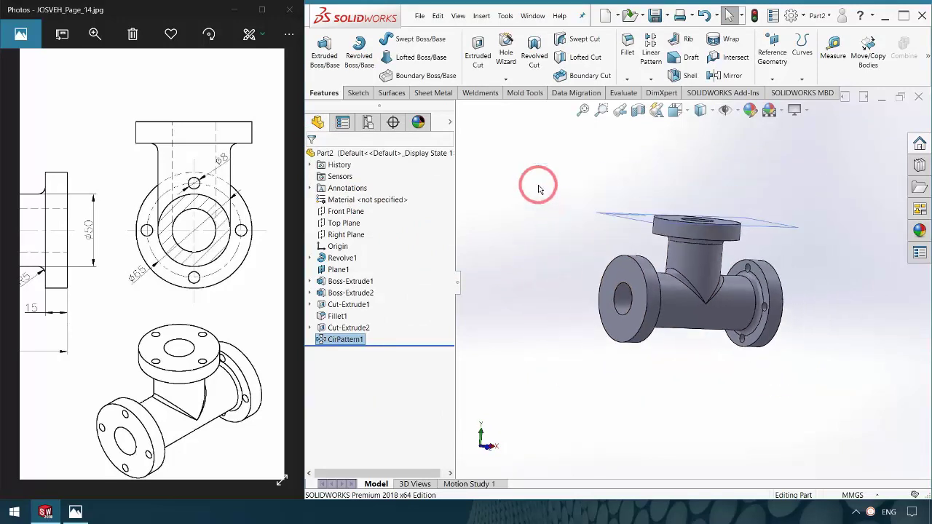
- Hide Plane1 and set up a mirror of Cut-Extrude2 and CirPattern1 across the Right Plane
click(772, 210)
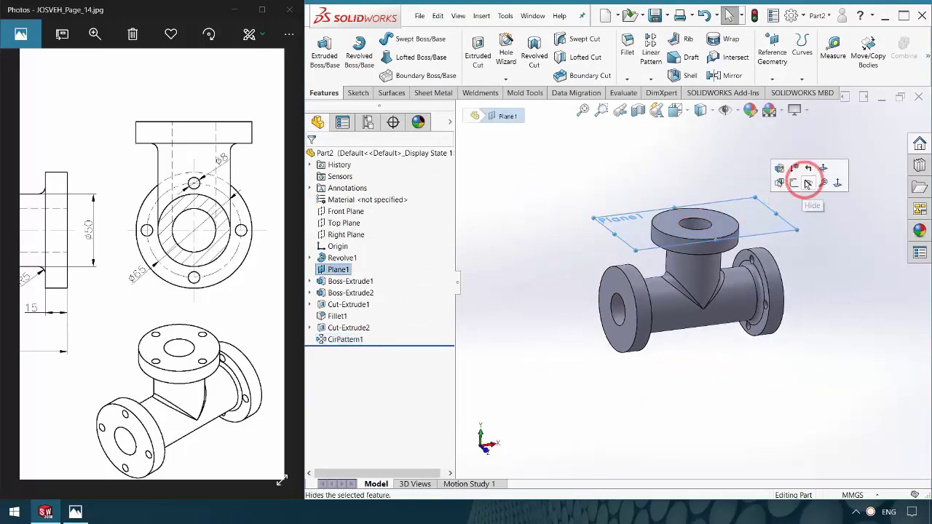
click(797, 175)
click(737, 79)
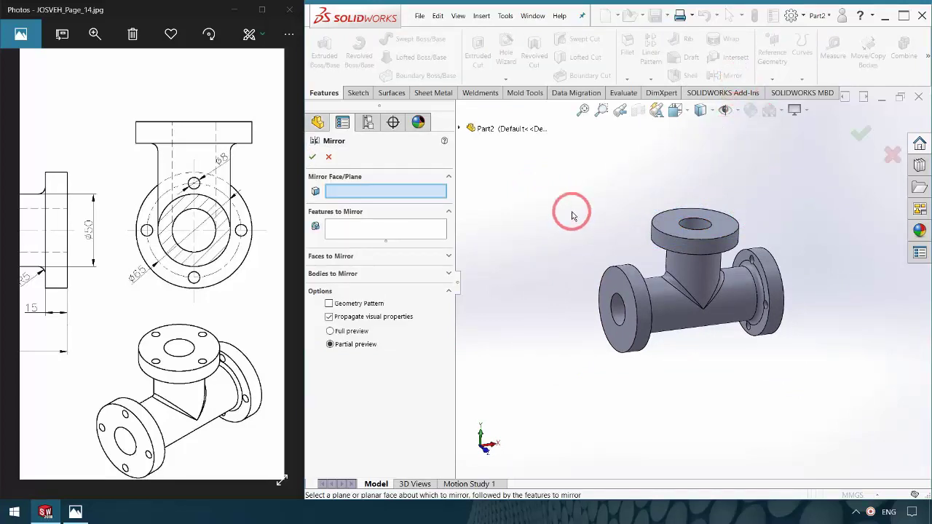
click(459, 129)
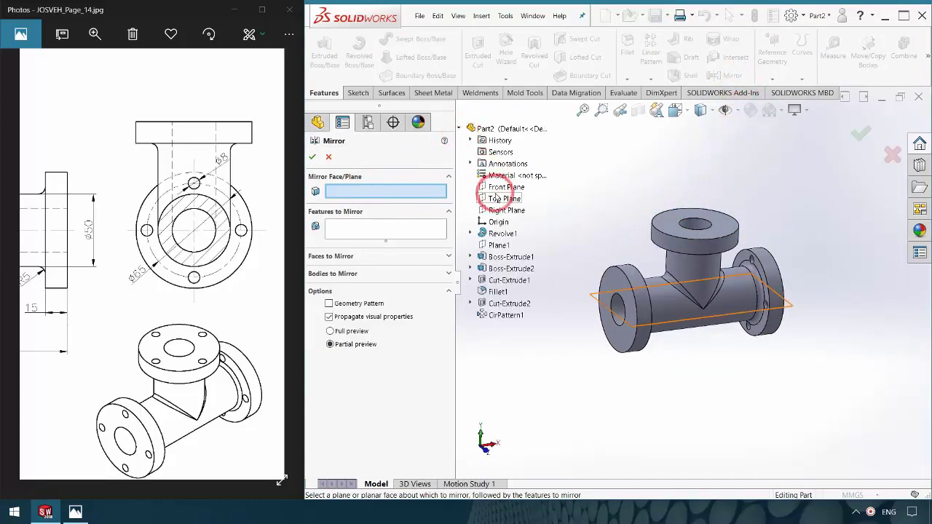
click(498, 211)
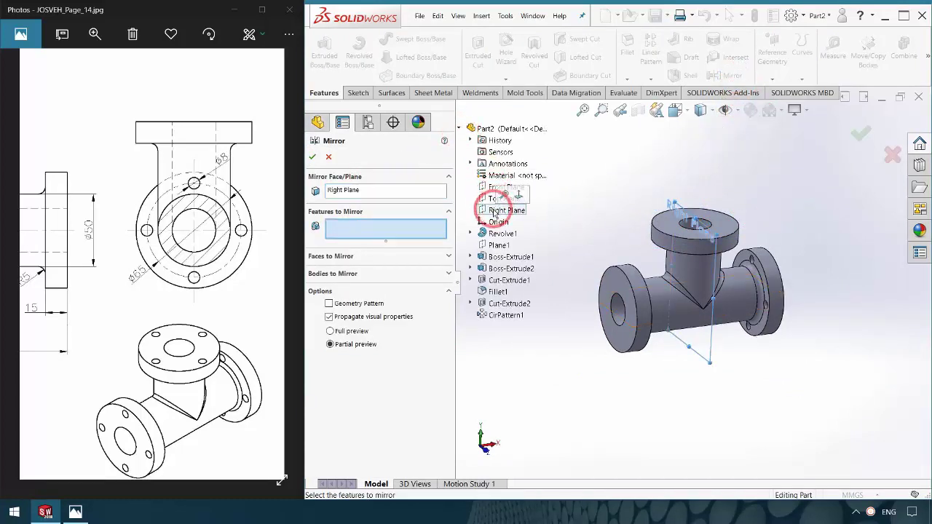
click(509, 303)
click(504, 316)
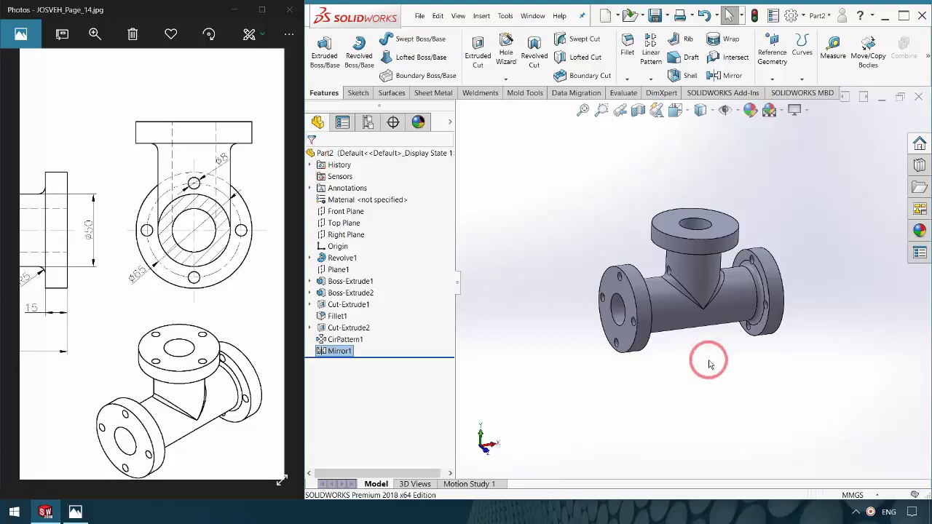
- Orbit and zoom around the tee to inspect the mirrored bolt holes on both end flanges
mouse_move(709, 364)
middle_down()
mouse_move(676, 283)
mouse_move(655, 316)
mouse_move(628, 312)
mouse_move(641, 301)
mouse_move(718, 316)
mouse_move(721, 333)
middle_up()
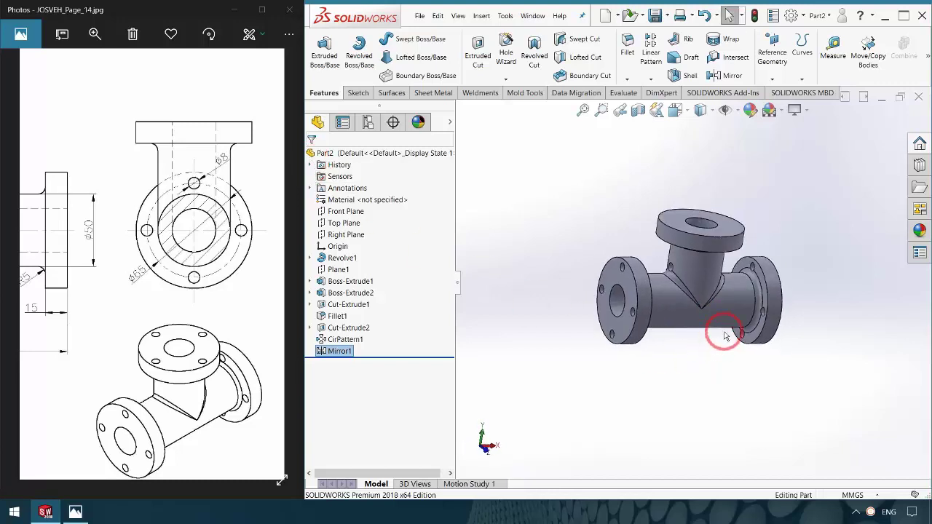
scroll(671, 274, down, 2)
mouse_move(671, 274)
middle_down()
mouse_move(787, 291)
mouse_move(759, 312)
mouse_move(636, 266)
middle_up()
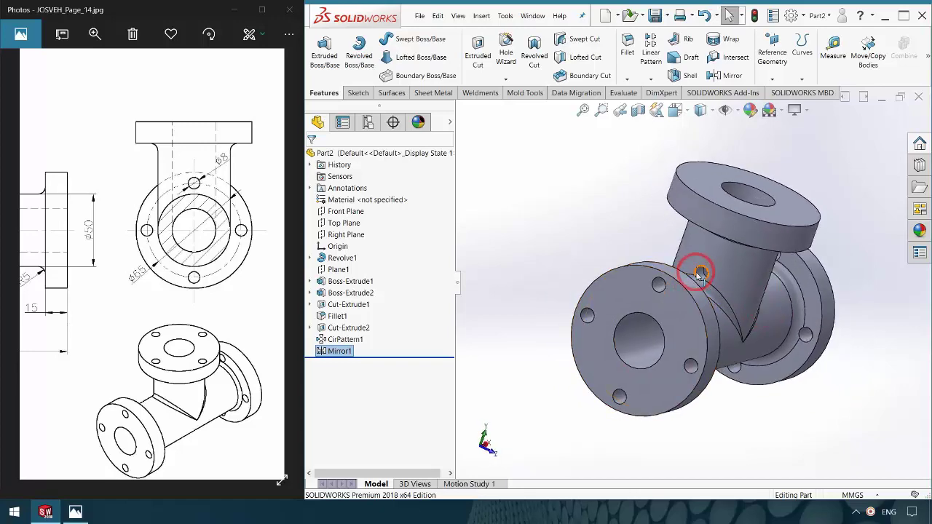
scroll(699, 277, down, 3)
scroll(699, 277, up, 2)
middle_drag(762, 268, 718, 270)
scroll(717, 270, up, 2)
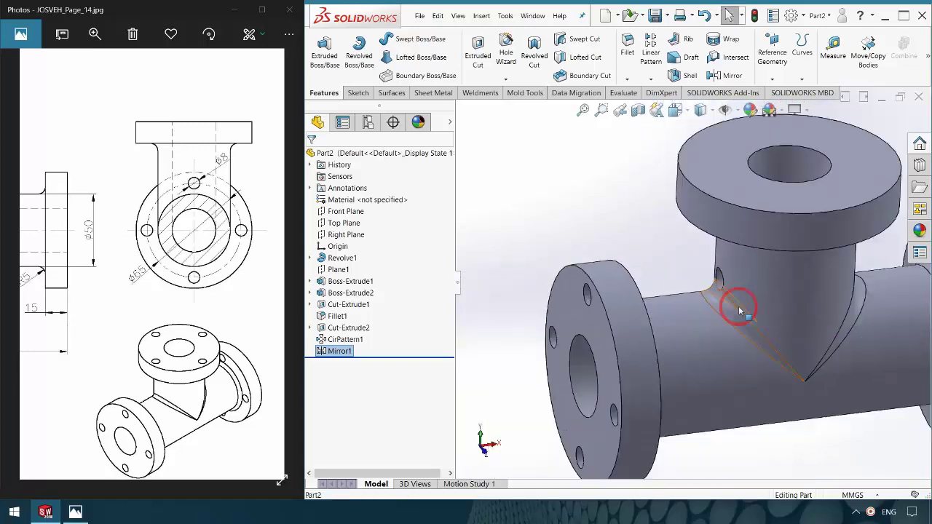
mouse_move(733, 304)
middle_down()
mouse_move(713, 320)
mouse_move(773, 208)
mouse_move(838, 271)
mouse_move(485, 298)
middle_up()
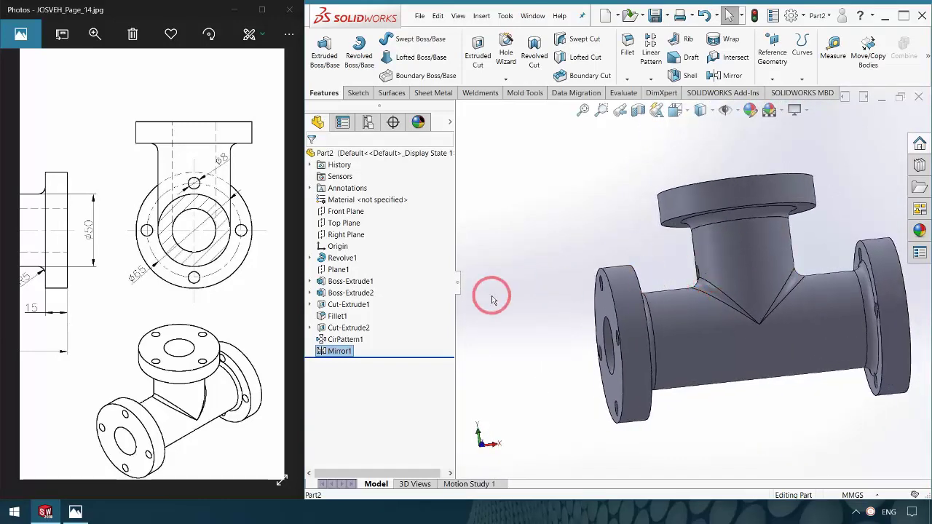
mouse_move(915, 254)
middle_down()
mouse_move(910, 270)
mouse_move(859, 250)
middle_up()
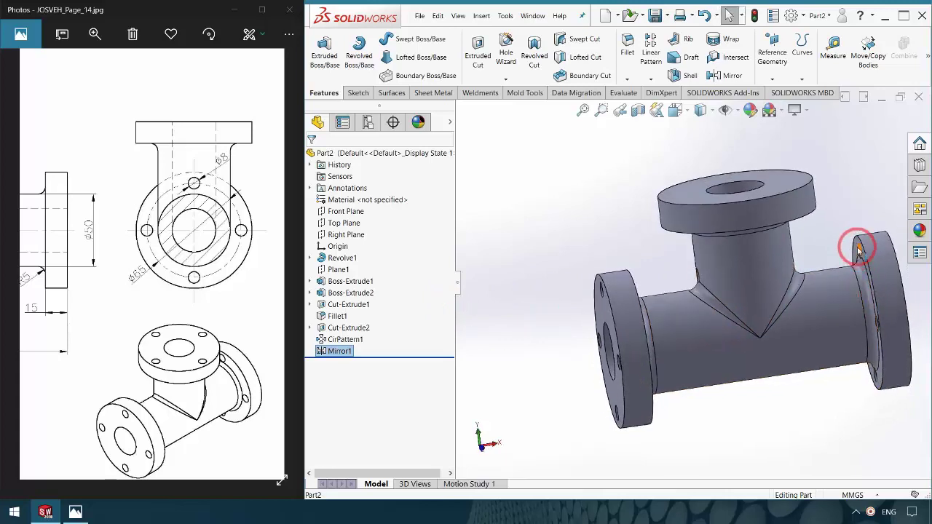
mouse_move(562, 308)
middle_down()
mouse_move(574, 265)
mouse_move(662, 286)
mouse_move(699, 270)
middle_up()
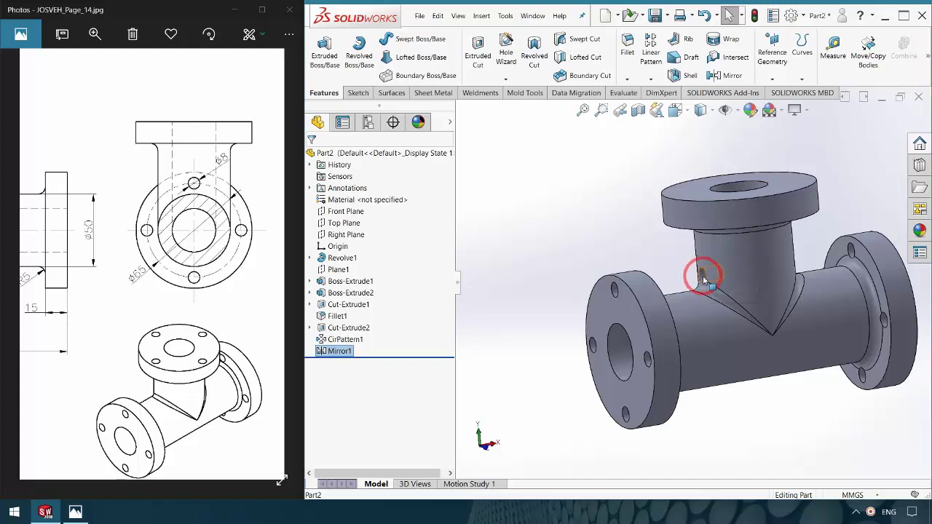
mouse_move(637, 246)
middle_down()
mouse_move(684, 191)
mouse_move(670, 193)
middle_up()
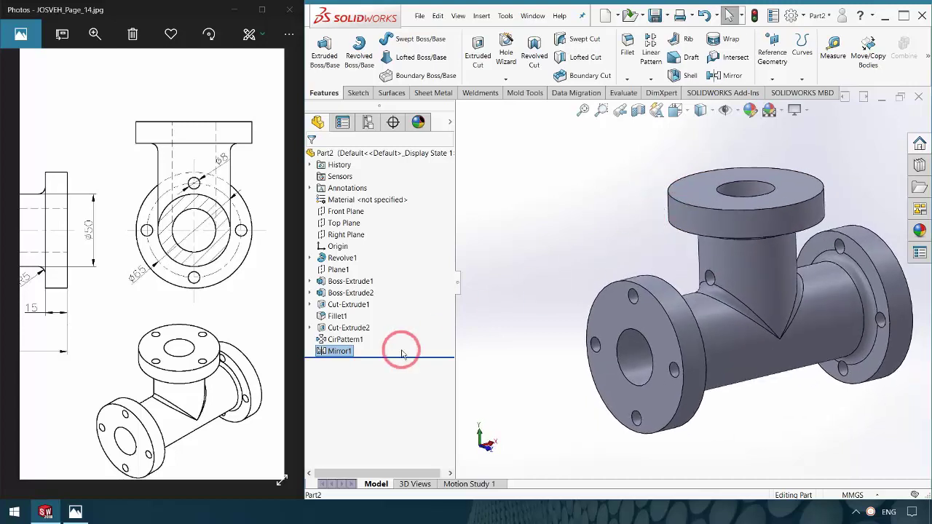
- Edit Cut-Extrude2 to use a Blind end condition 25 mm deep
click(347, 329)
click(357, 303)
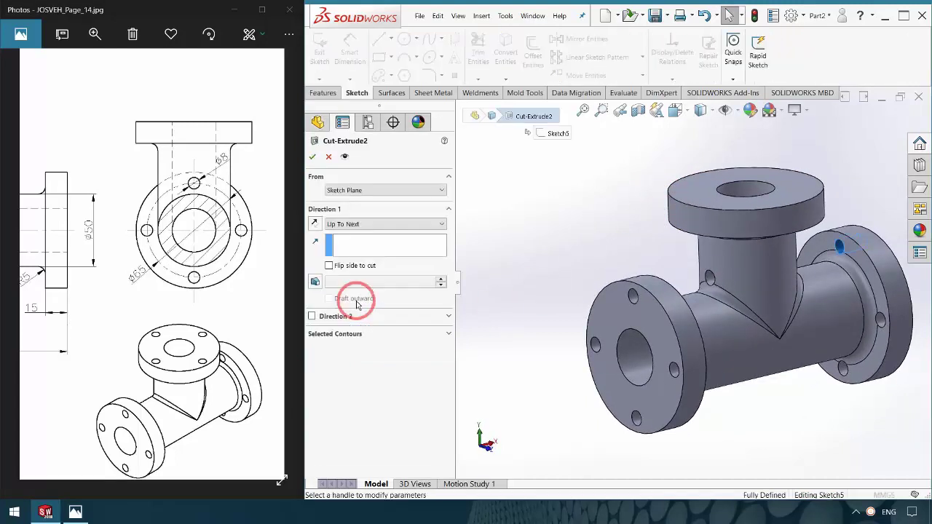
click(364, 227)
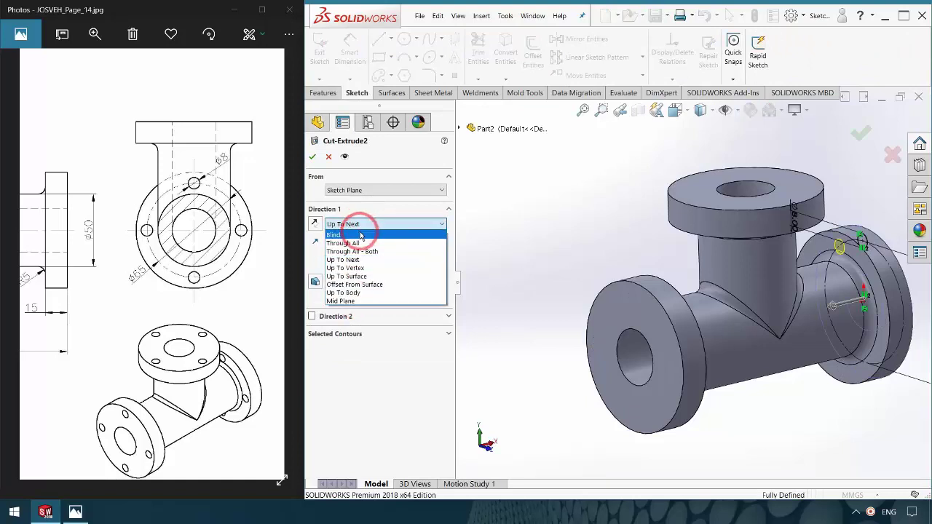
click(361, 235)
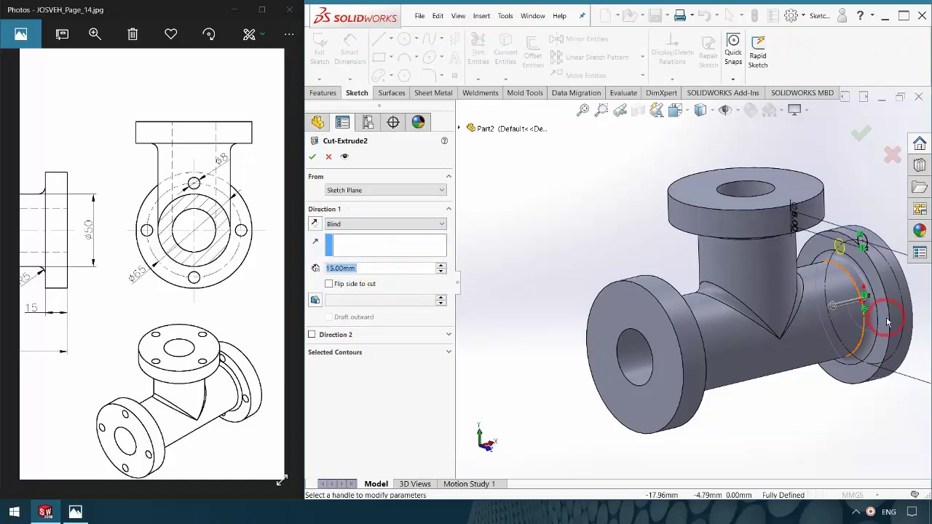
middle_drag(887, 322, 510, 287)
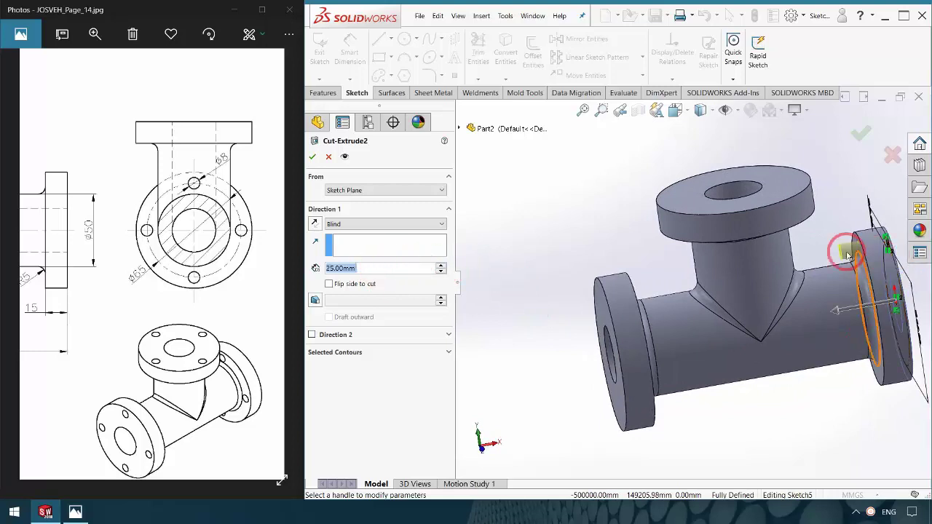
click(311, 160)
mouse_move(582, 313)
middle_down()
mouse_move(603, 291)
mouse_move(685, 289)
mouse_move(753, 357)
mouse_move(661, 322)
mouse_move(749, 379)
mouse_move(766, 300)
mouse_move(730, 289)
mouse_move(739, 349)
mouse_move(799, 370)
mouse_move(769, 244)
mouse_move(774, 297)
mouse_move(718, 364)
mouse_move(747, 224)
middle_up()
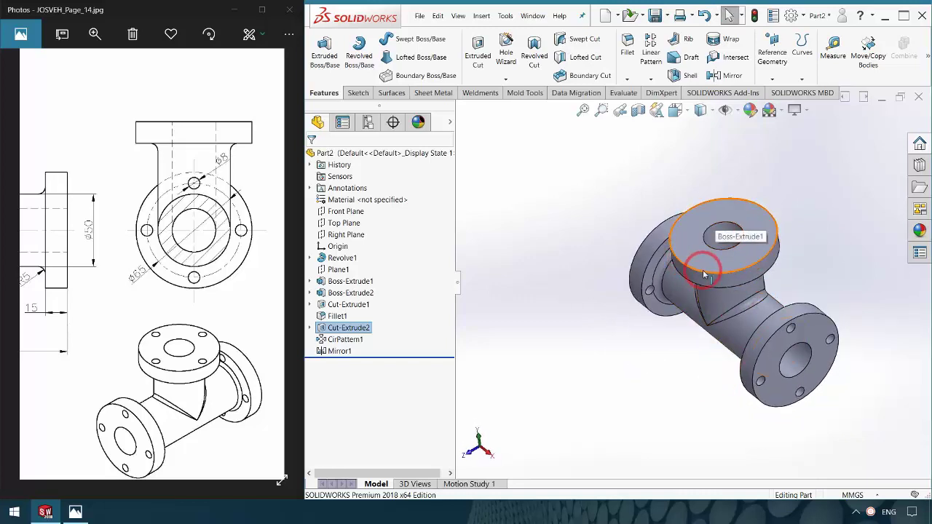
- Start a sketch on the top flange face and draw a circle centred on the origin
click(754, 235)
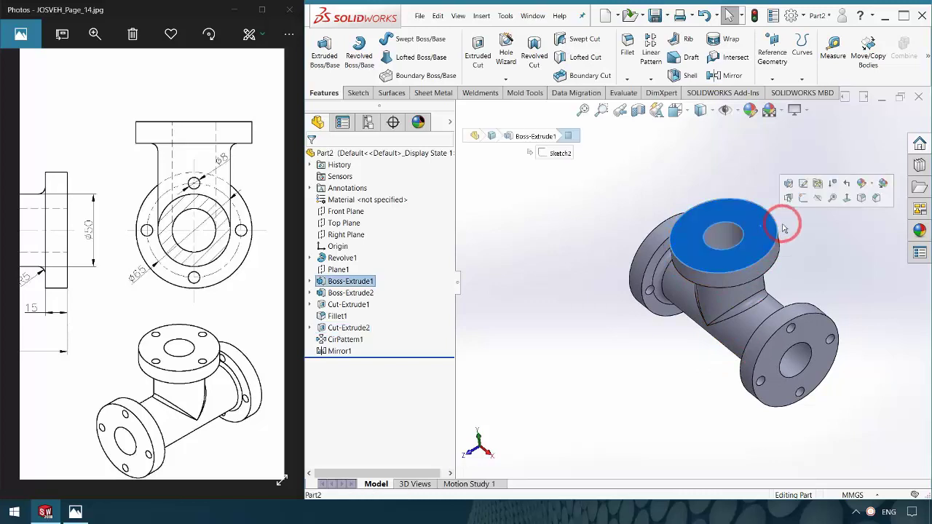
click(798, 198)
click(725, 168)
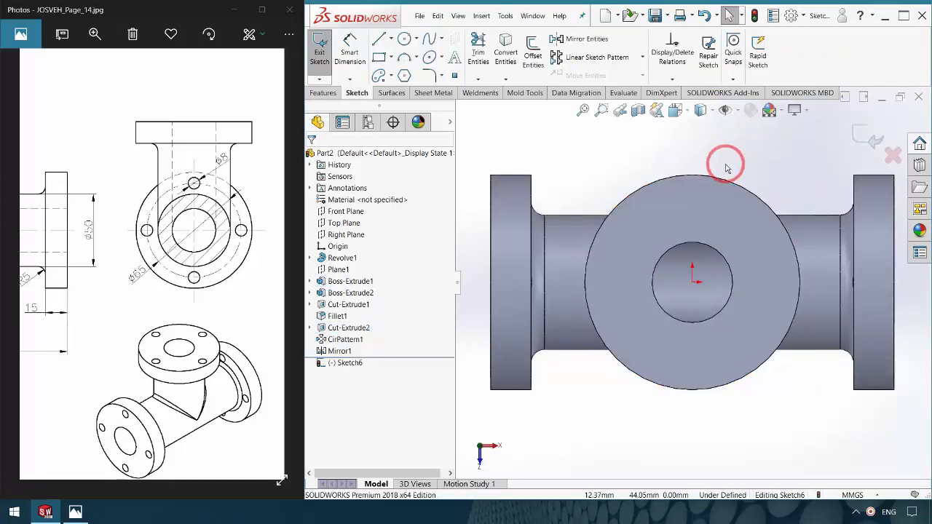
click(404, 41)
click(692, 283)
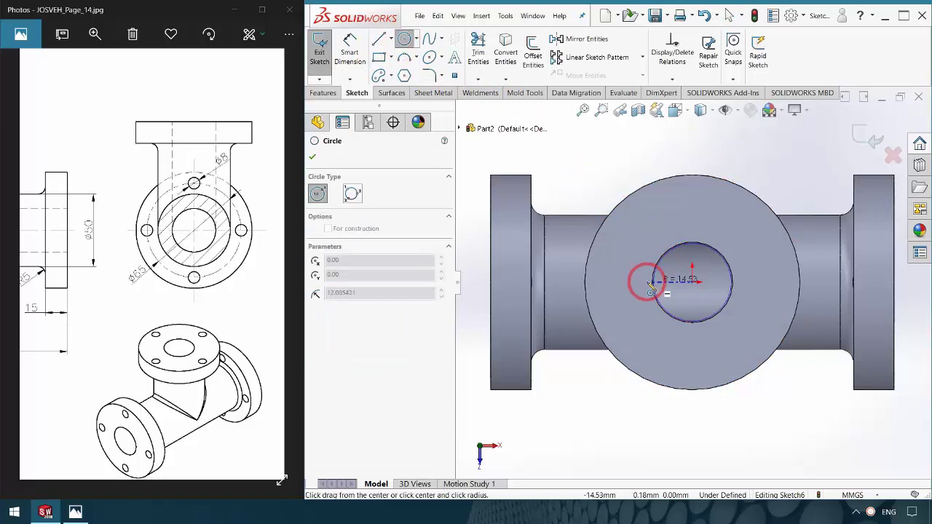
click(615, 282)
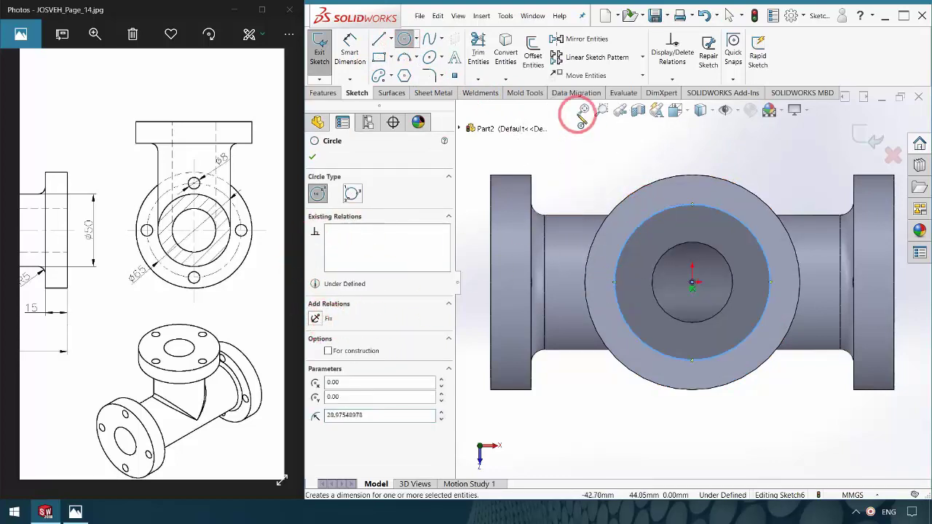
- Dimension the circle to 65 mm diameter and make it a construction circle
right_drag(650, 215, 588, 104)
click(647, 214)
click(586, 178)
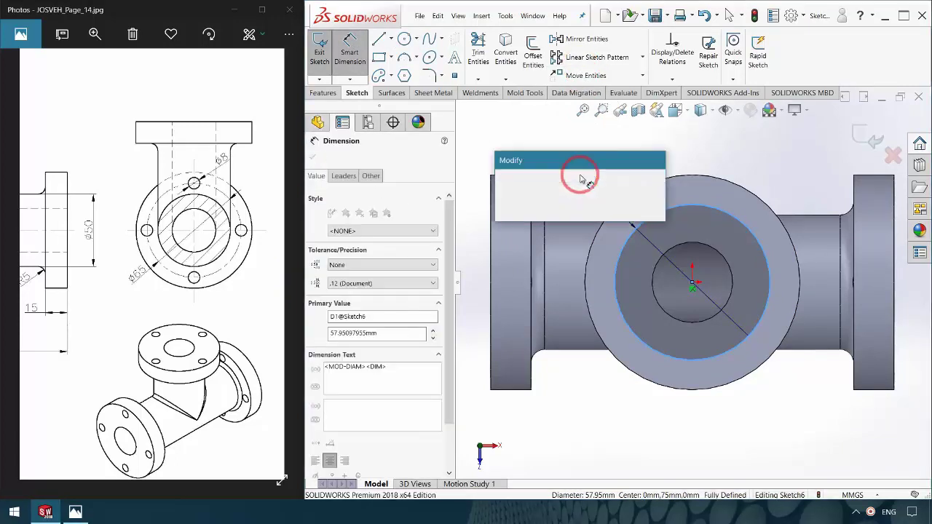
text(65)
key(Return)
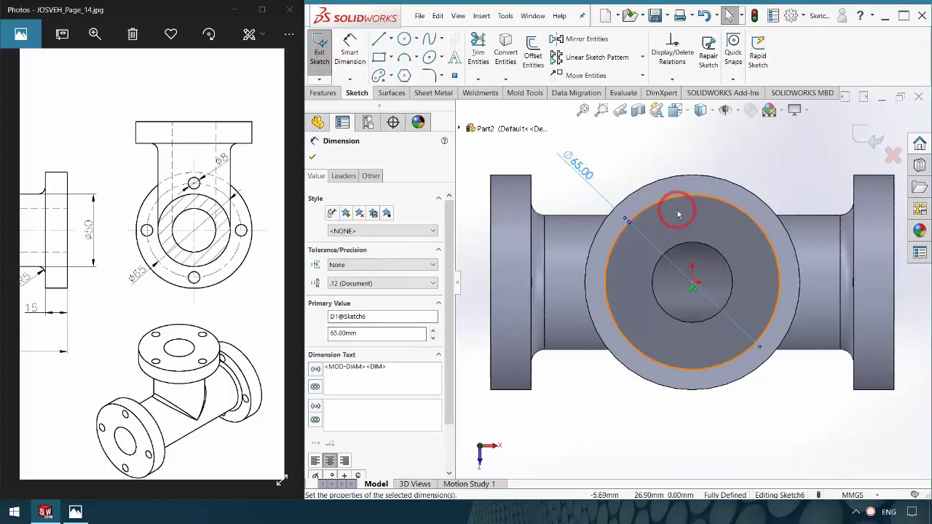
click(646, 206)
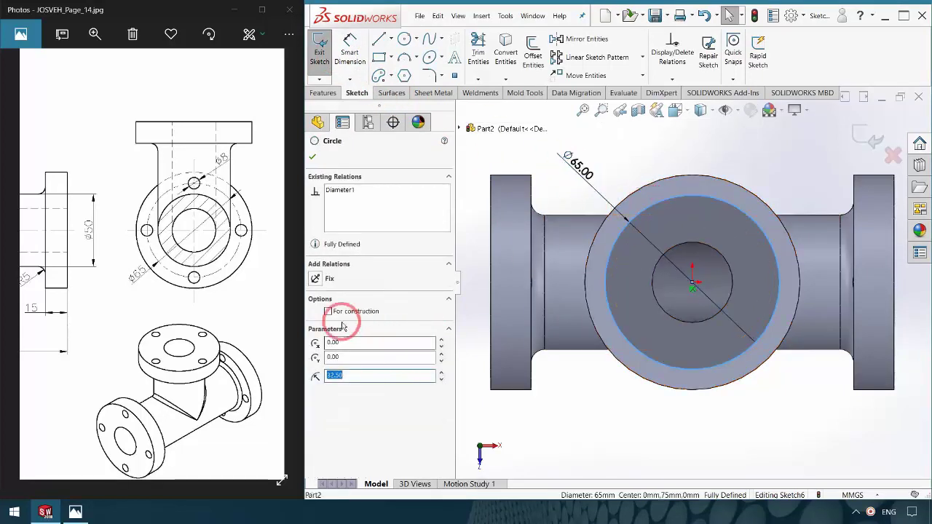
click(326, 299)
click(316, 310)
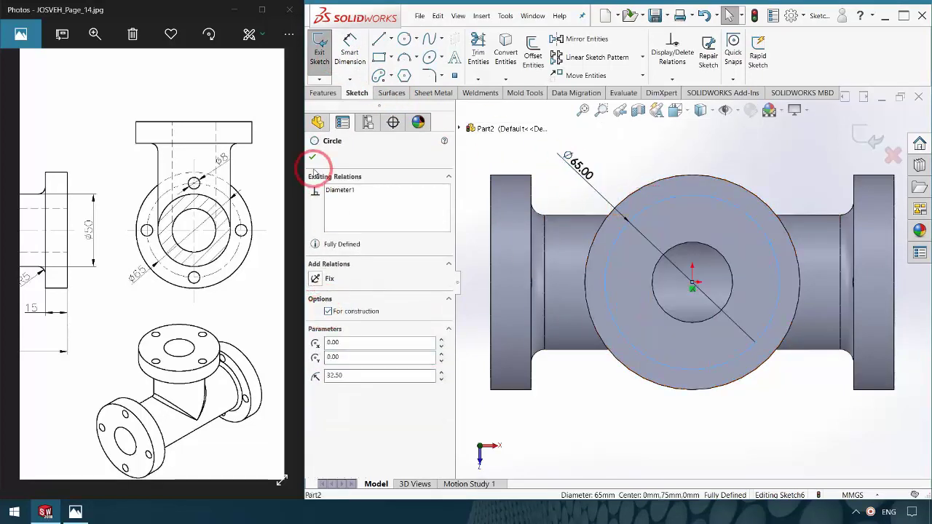
click(312, 157)
- Draw an 8 mm diameter circle centred on the construction circle's top quadrant
click(407, 44)
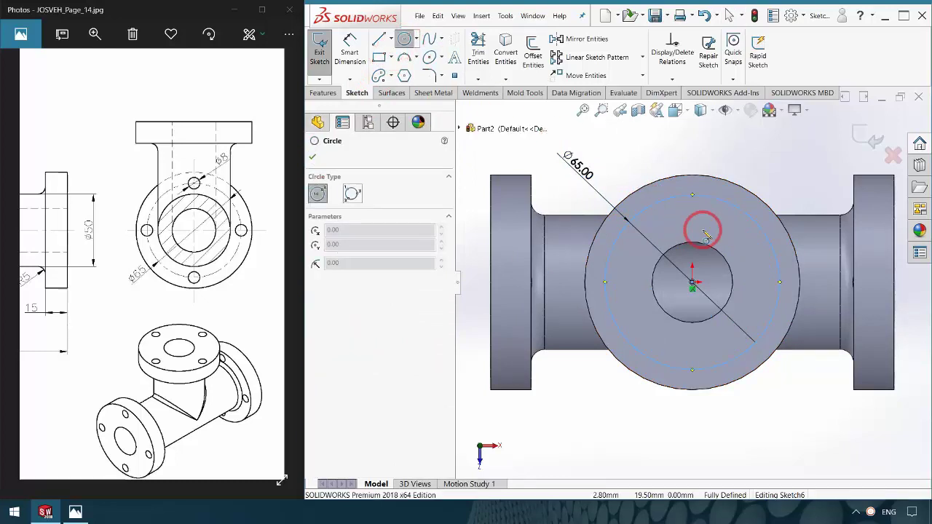
click(692, 197)
click(697, 216)
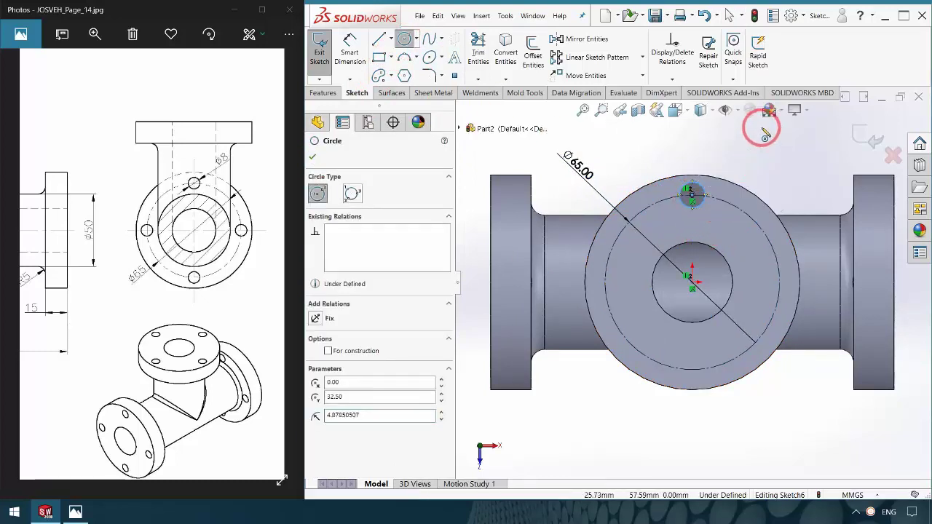
key(d)
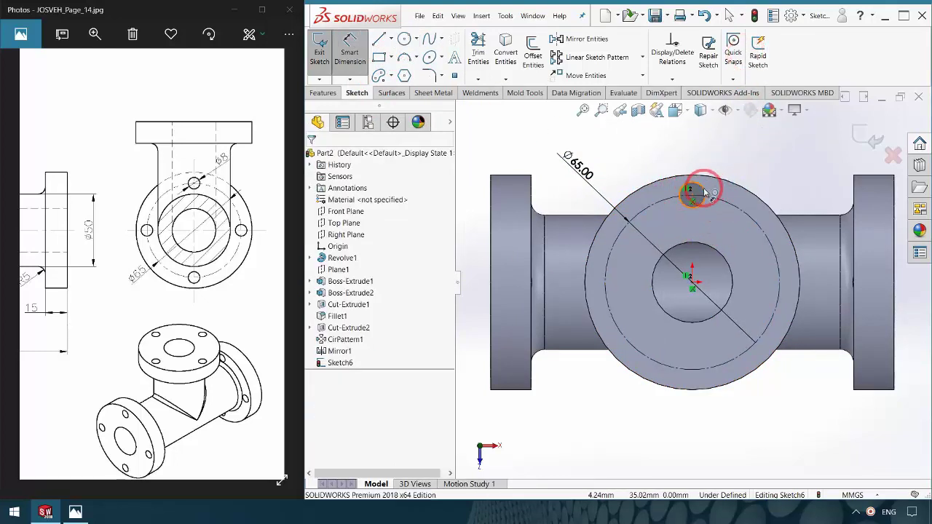
click(704, 191)
click(728, 175)
text(8)
key(Return)
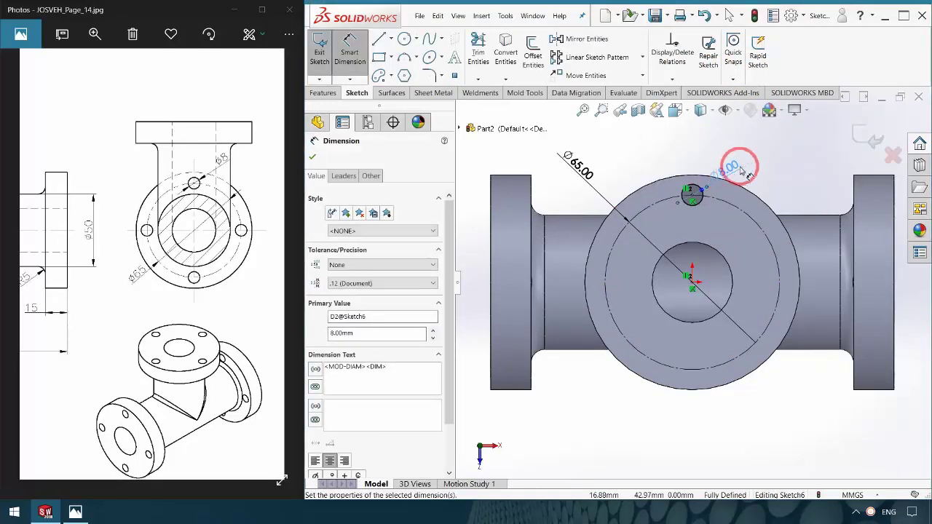
click(769, 166)
scroll(750, 193, up, 1)
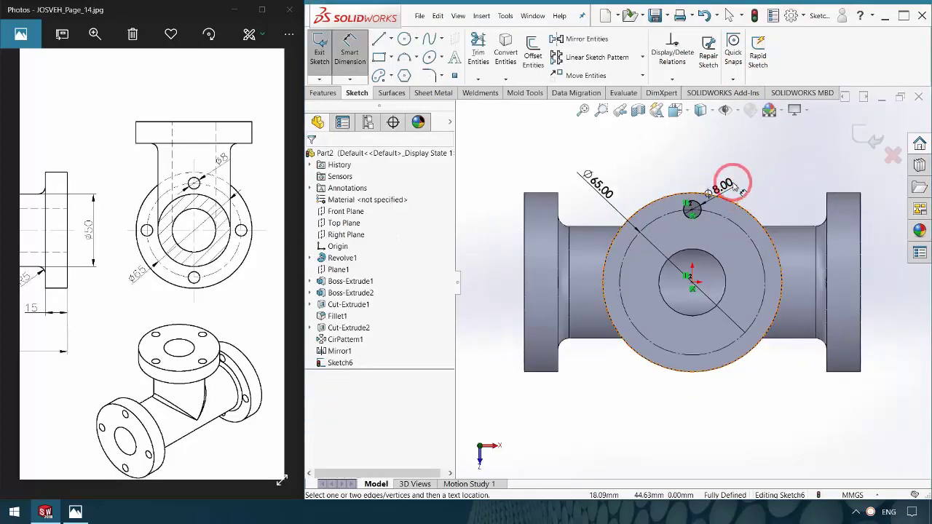
click(680, 214)
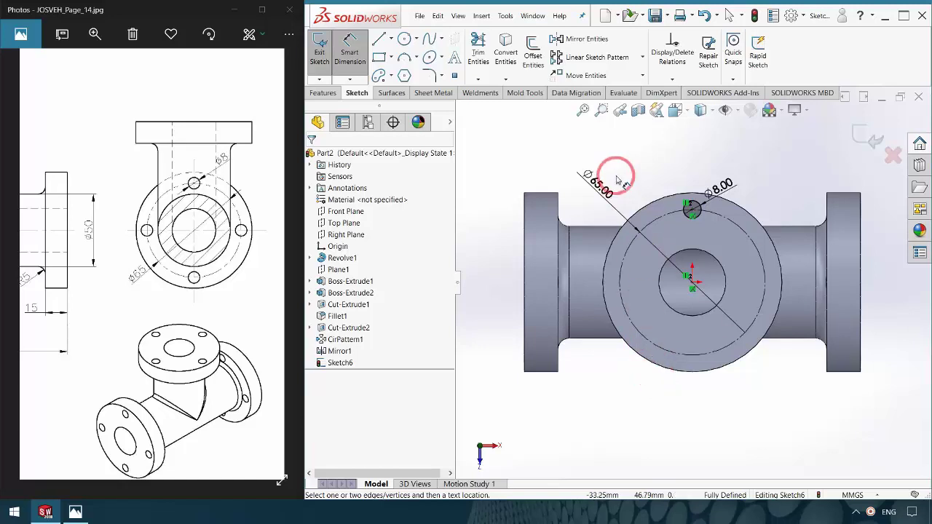
- Pattern the Ø8 circle four times at 360° around the origin on the 65 mm bolt circle
click(642, 58)
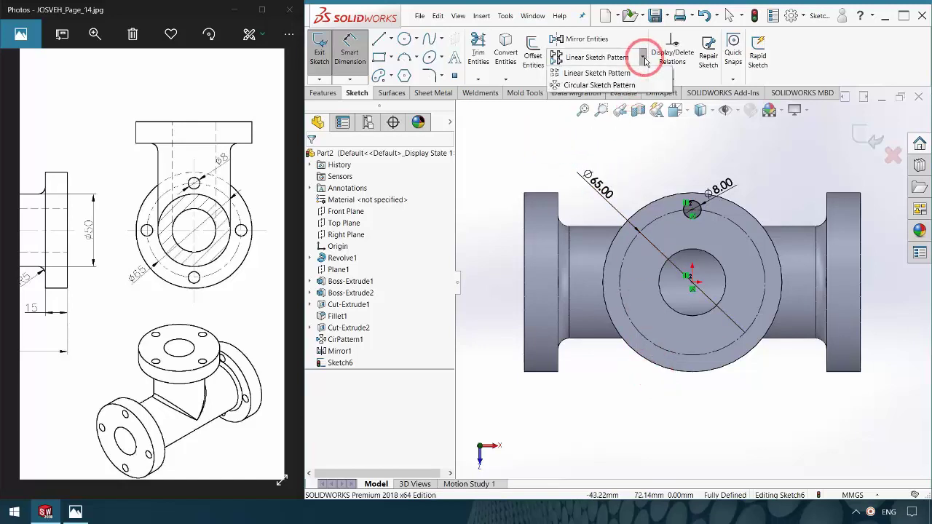
click(604, 94)
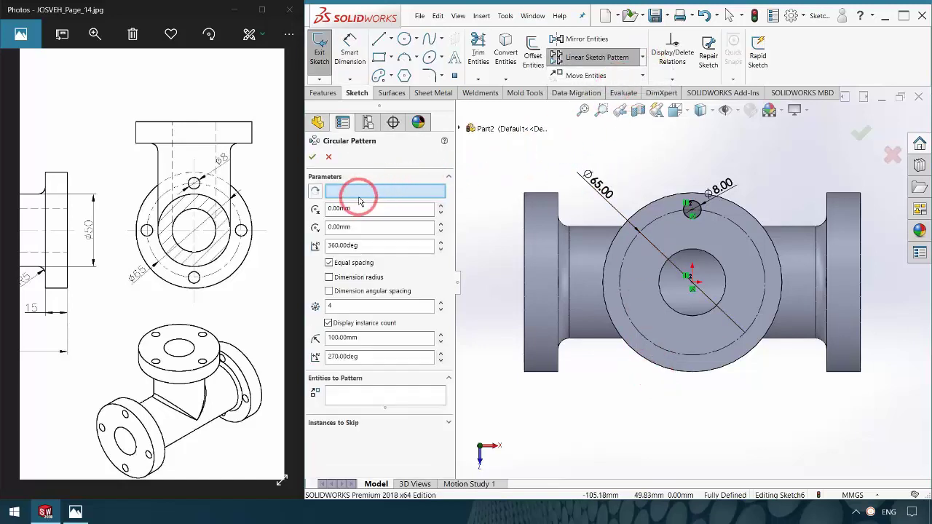
click(631, 244)
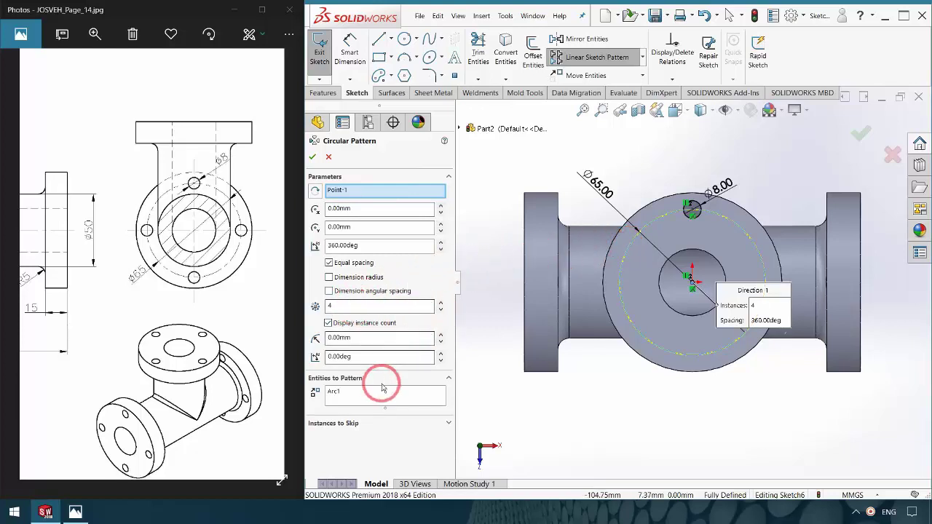
right_click(334, 392)
click(361, 410)
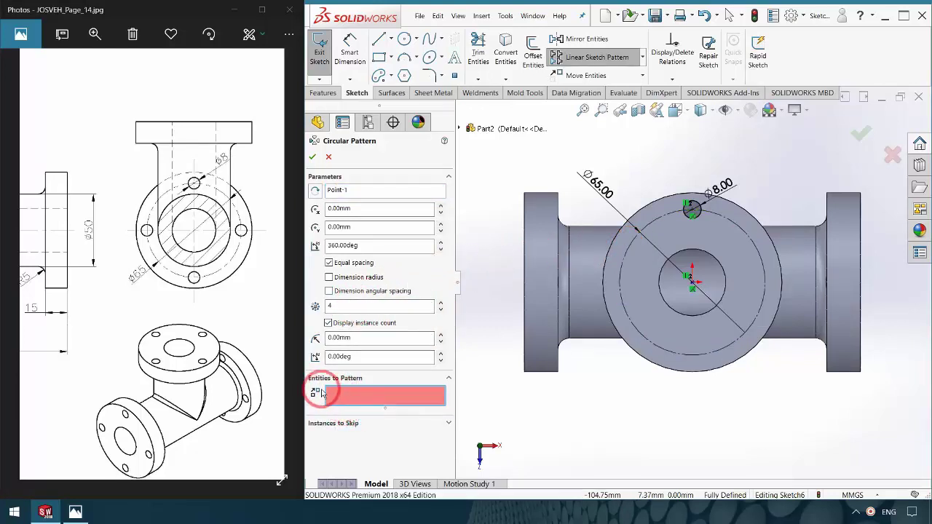
click(692, 209)
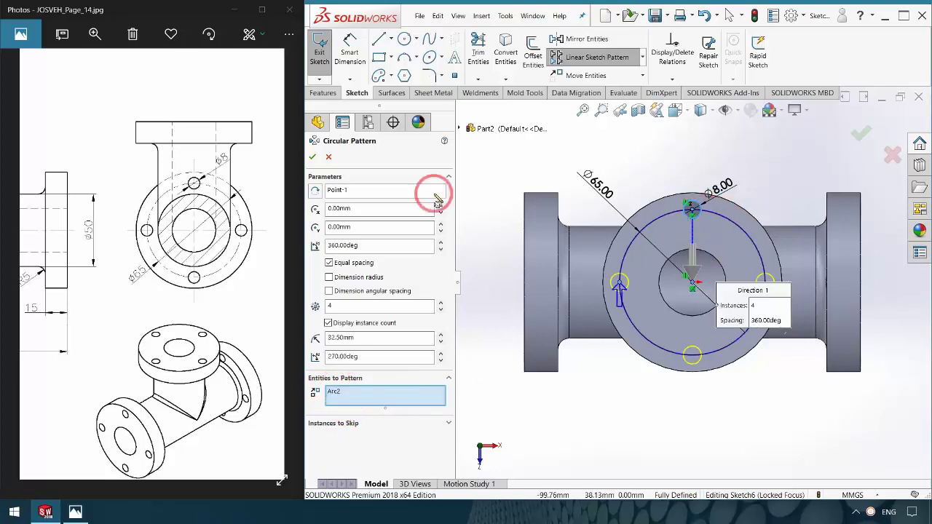
click(318, 163)
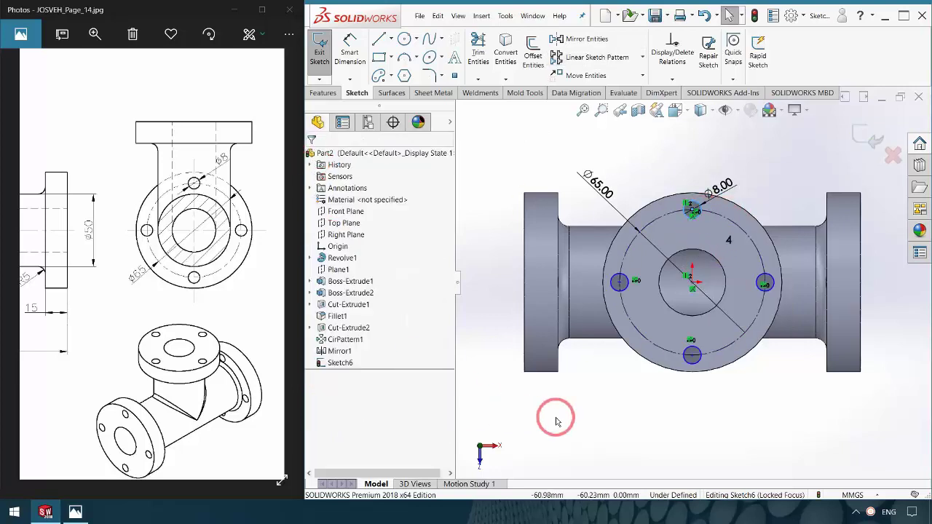
- Extrude-cut the four 8 mm bolt holes through the top flange with Up To Next
click(319, 53)
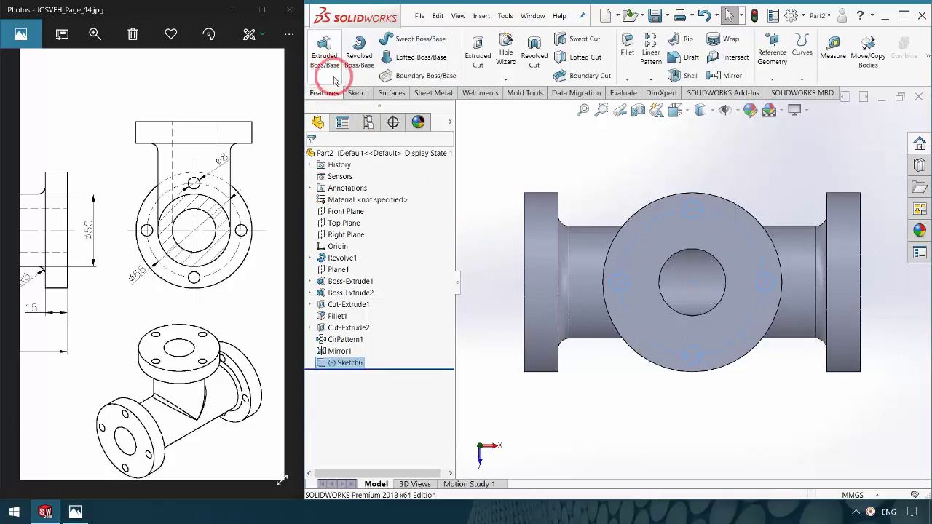
click(477, 62)
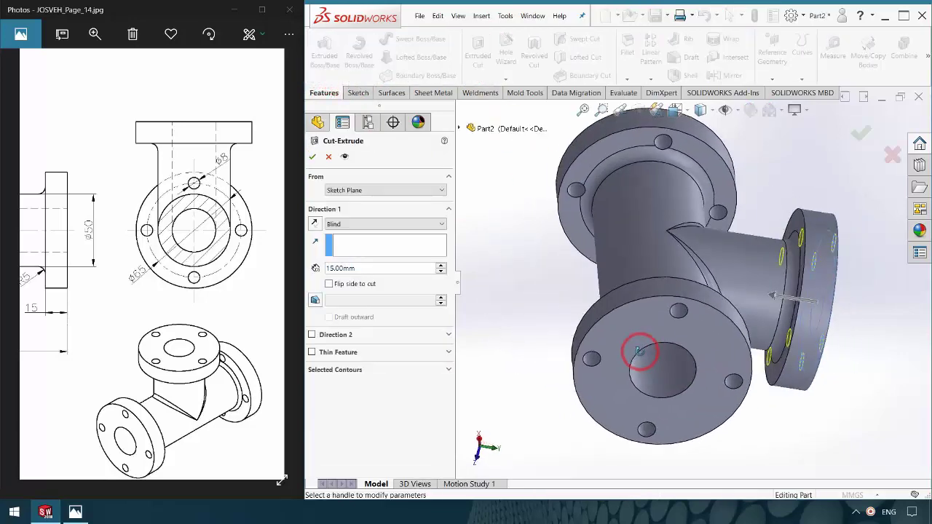
click(342, 222)
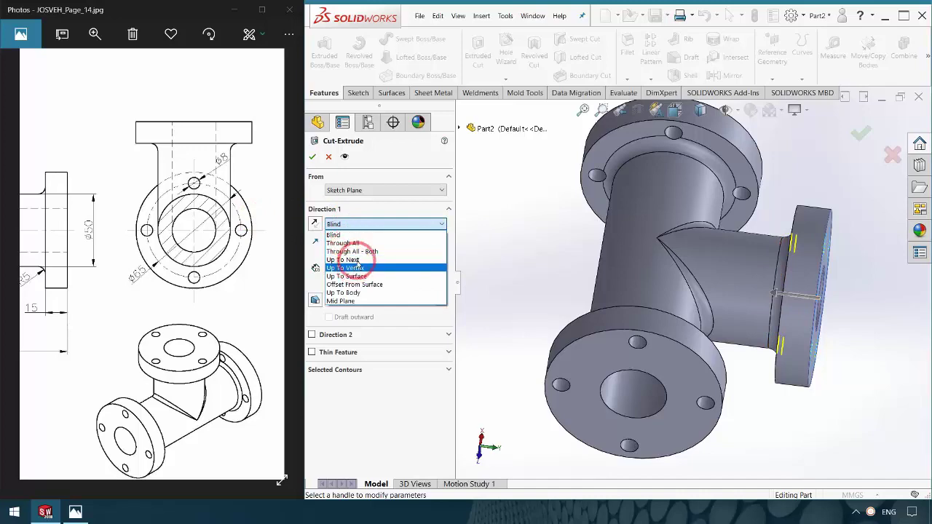
click(348, 260)
click(313, 158)
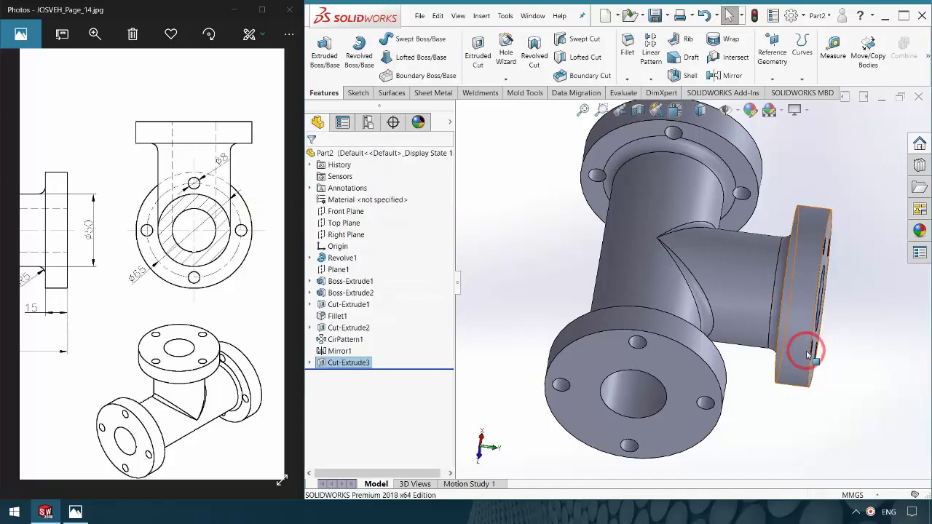
middle_drag(800, 354, 770, 270)
- Orbit to a standard view and zoom to fit the whole tee with its three drilled flanges
middle_drag(880, 361, 867, 298)
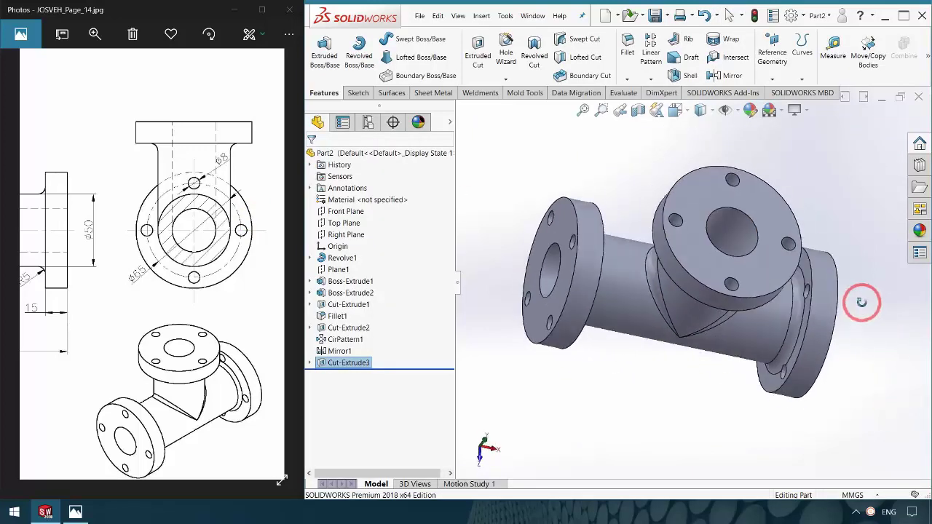
click(675, 110)
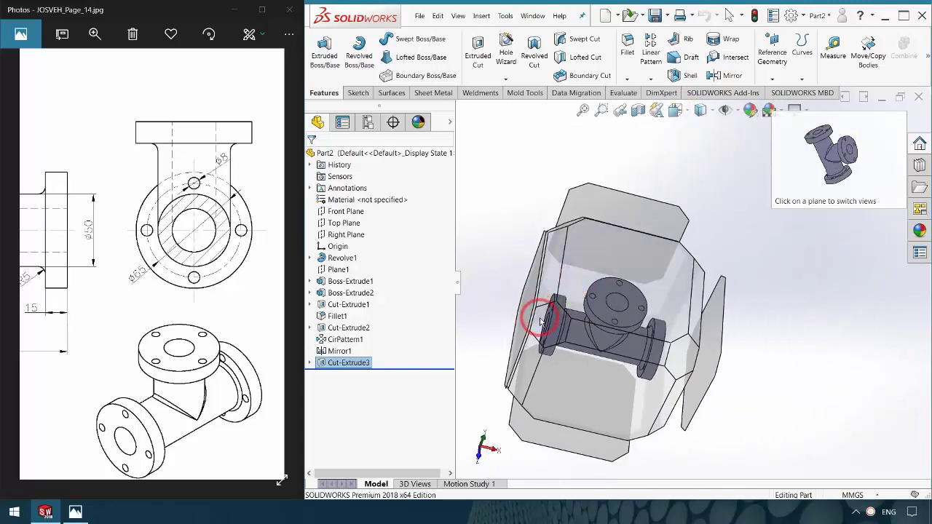
click(597, 314)
mouse_move(634, 142)
middle_down()
mouse_move(794, 296)
mouse_move(791, 376)
mouse_move(726, 376)
mouse_move(872, 263)
mouse_move(897, 281)
middle_up()
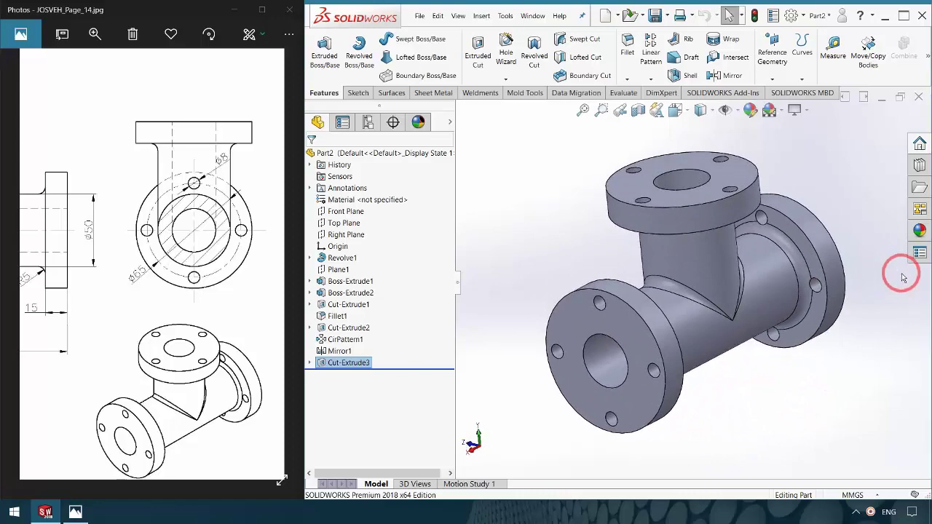
middle_click(846, 351)
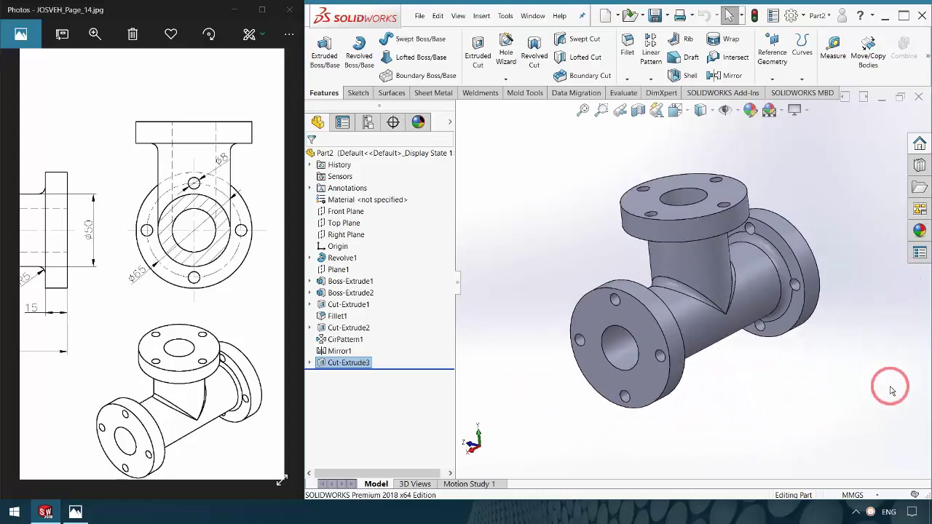